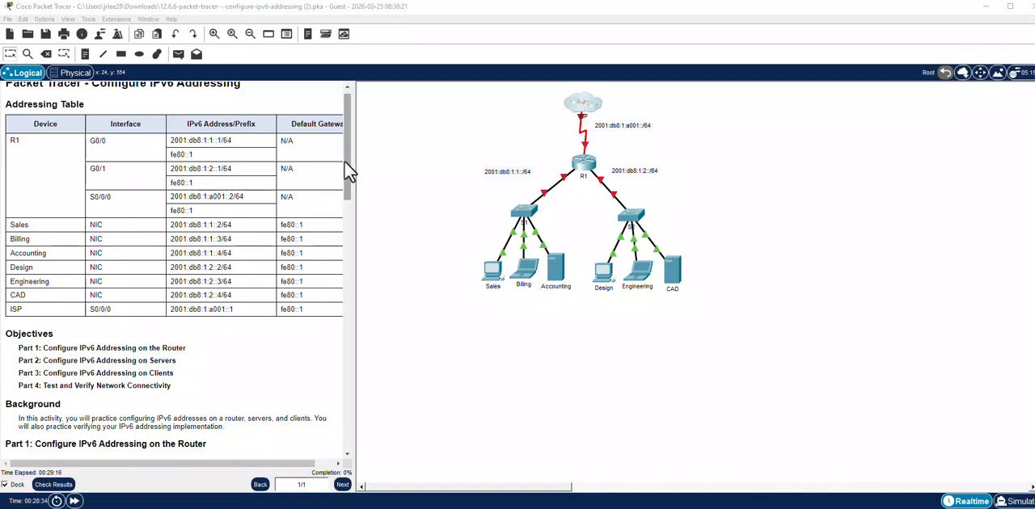
Review the activity instructions, open the Sales PC's IP configuration and move its window clear of the addressing table.
{"action": "left_click_drag", "start_coordinate": [346, 159], "coordinate": [347, 191]}
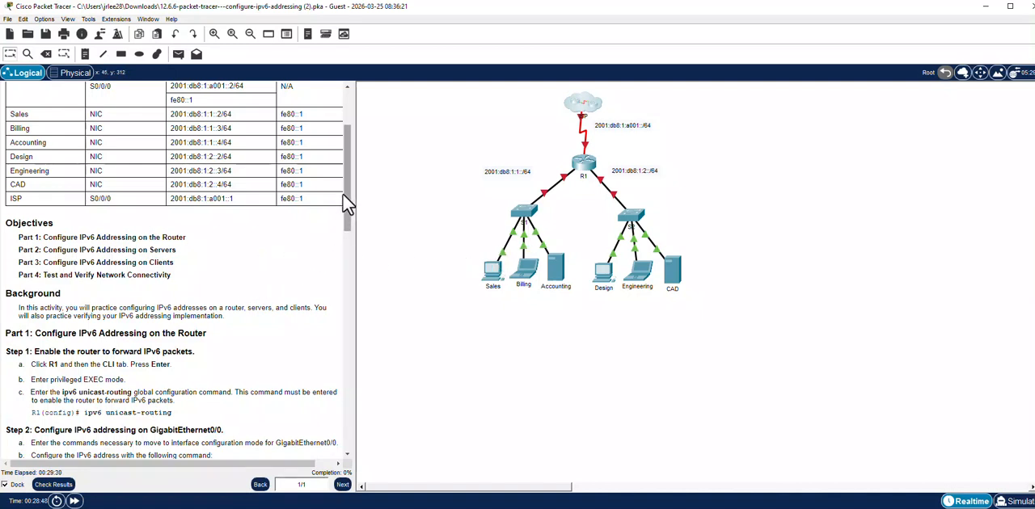
{"action": "left_click_drag", "start_coordinate": [345, 189], "coordinate": [346, 220]}
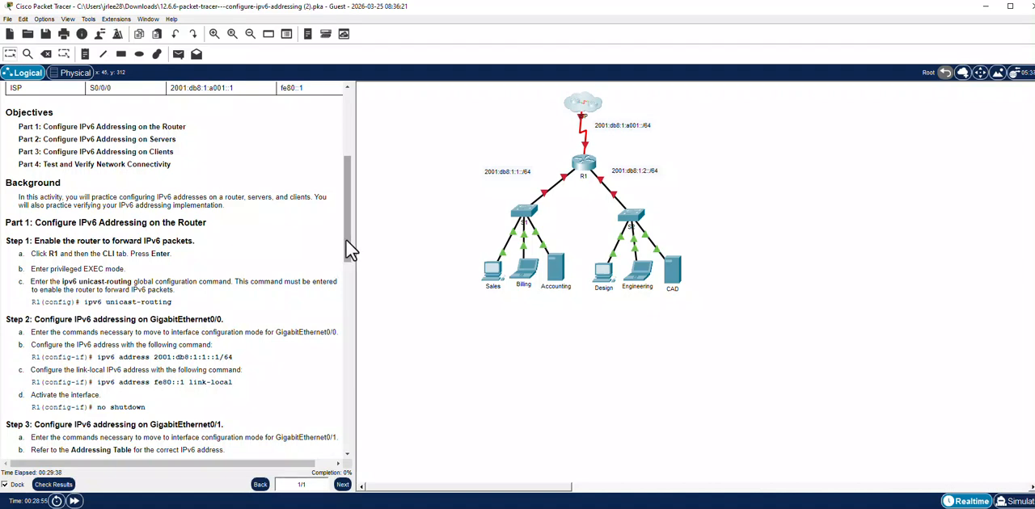
{"action": "left_click_drag", "start_coordinate": [346, 240], "coordinate": [346, 160]}
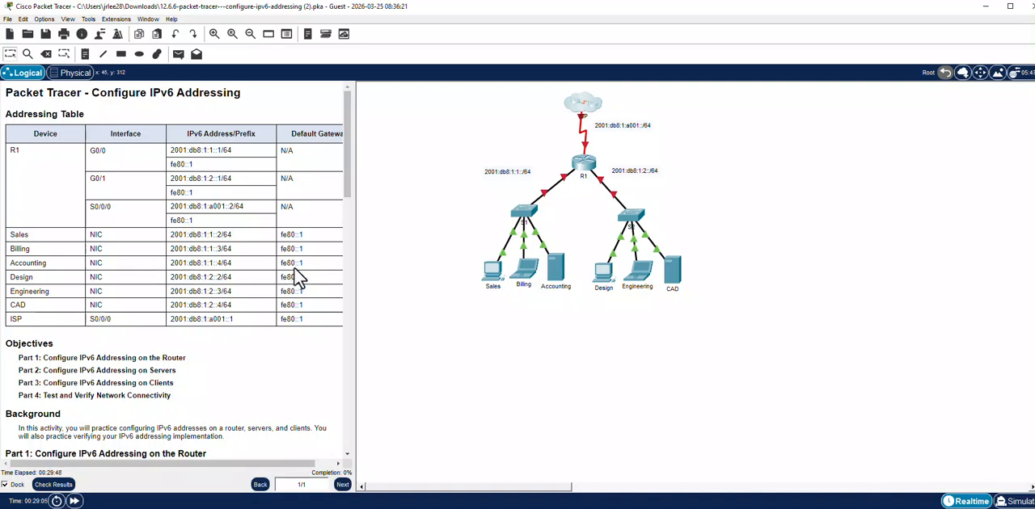
{"action": "left_click", "coordinate": [493, 274]}
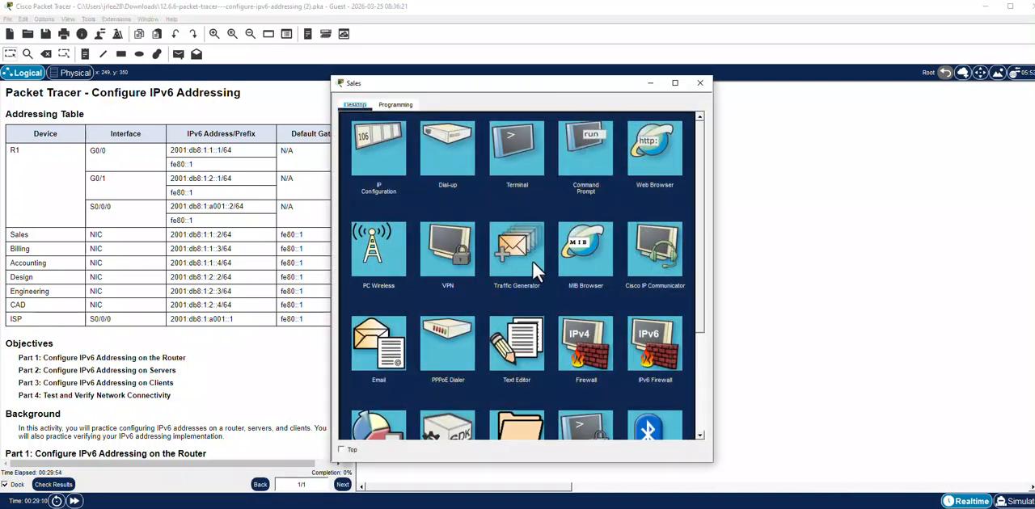
{"action": "left_click", "coordinate": [387, 166]}
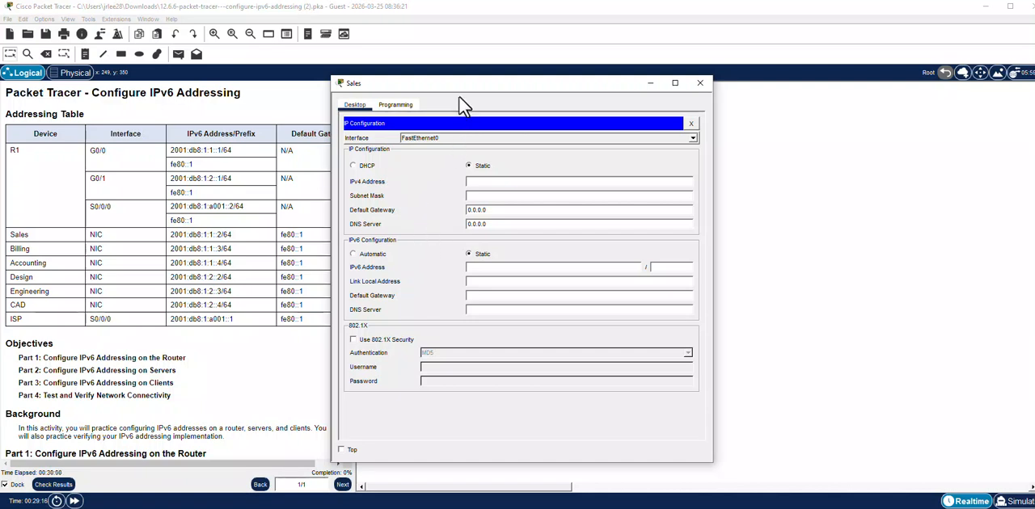
{"action": "left_click_drag", "start_coordinate": [455, 85], "coordinate": [512, 84]}
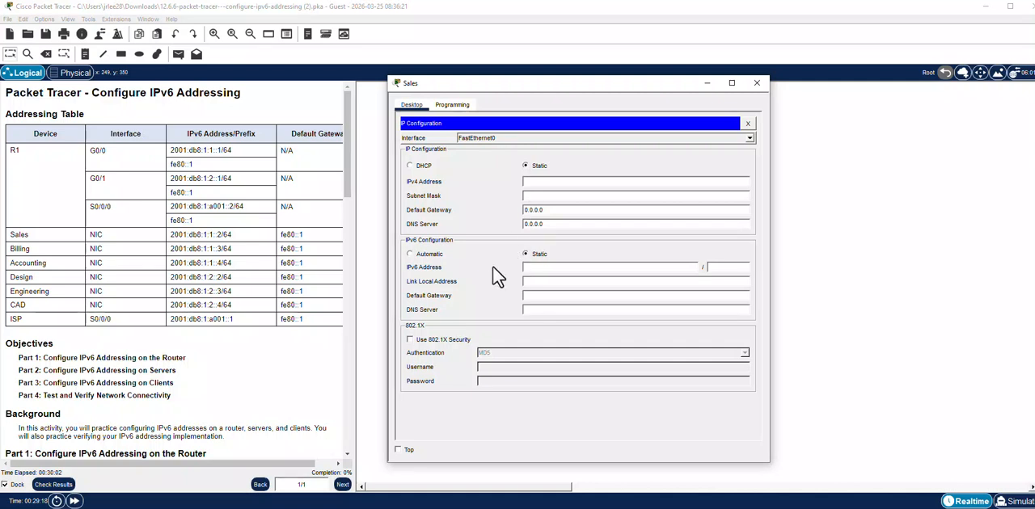
Copy the Sales address 2001:db8:1:1::2/64 from the addressing table into the Sales PC's IPv6 address field.
{"action": "left_click", "coordinate": [538, 269]}
{"action": "left_click", "coordinate": [176, 235]}
{"action": "left_click_drag", "start_coordinate": [175, 235], "coordinate": [232, 236]}
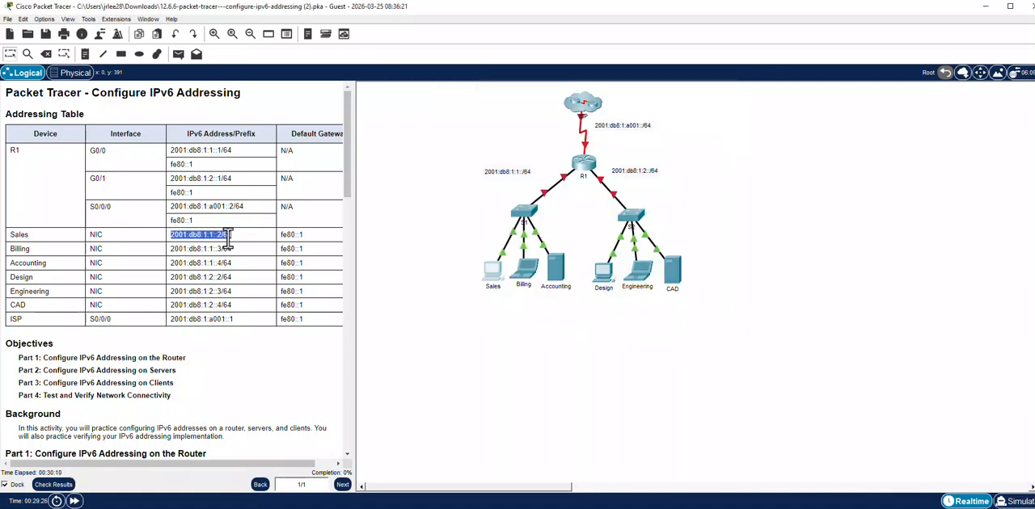
{"action": "right_click", "coordinate": [226, 237]}
{"action": "left_click", "coordinate": [243, 245]}
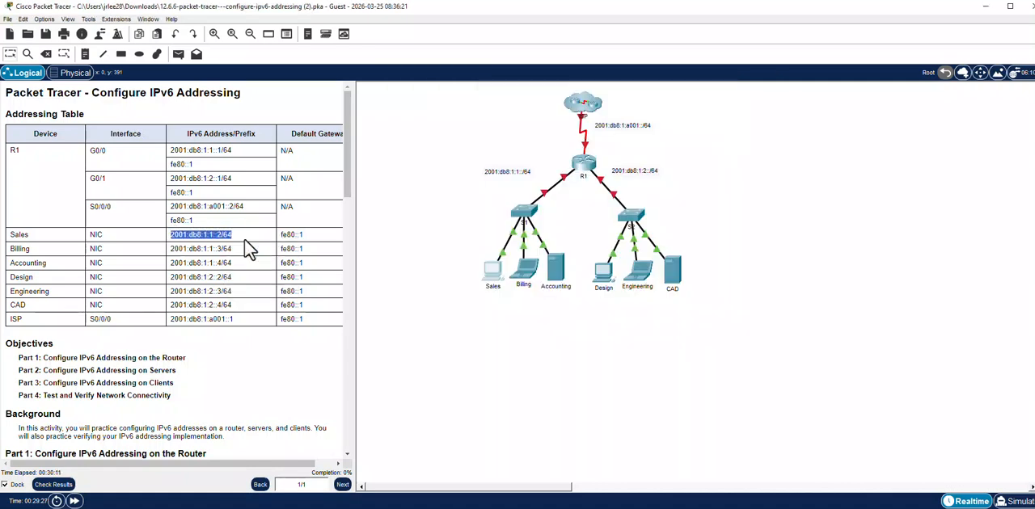
{"action": "left_click", "coordinate": [494, 274]}
{"action": "left_click", "coordinate": [527, 266]}
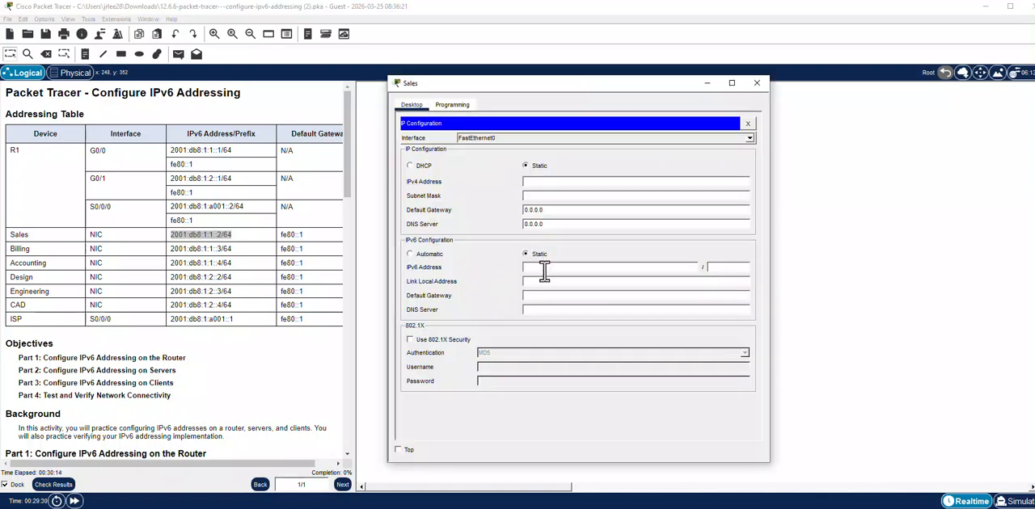
{"action": "right_click", "coordinate": [544, 270]}
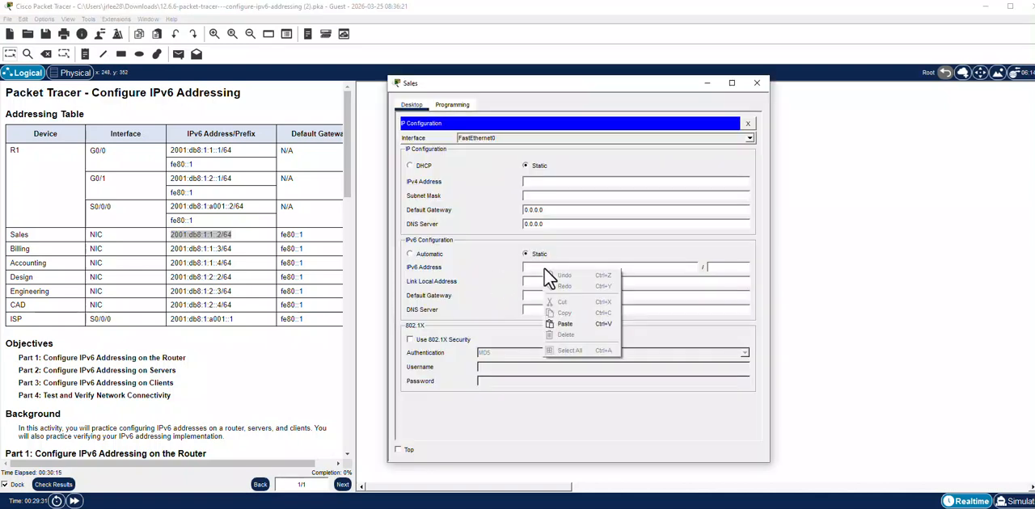
{"action": "left_click", "coordinate": [564, 325]}
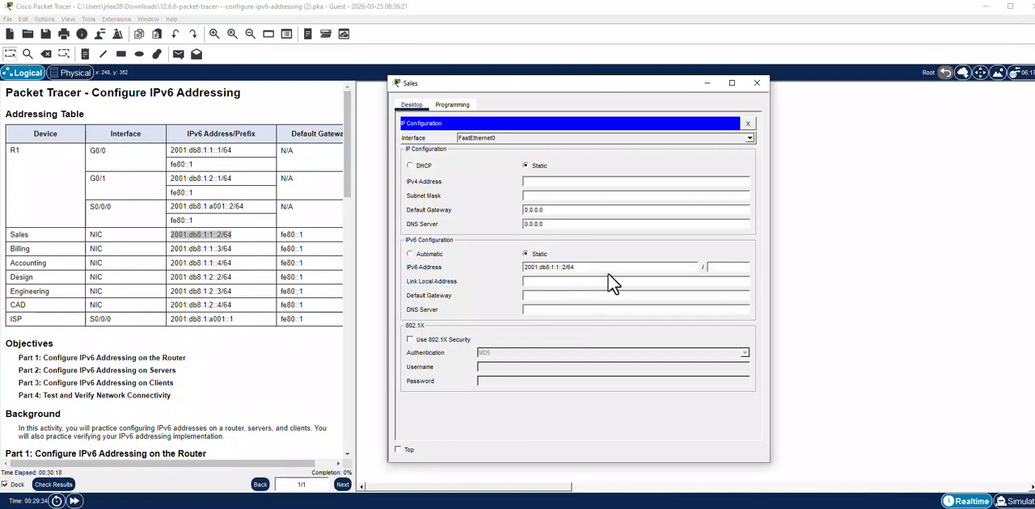
Trim the Sales PC's IPv6 address to 2001:db8:1:1::2 and set its prefix length to 64.
{"action": "key", "text": "BackSpace"}
{"action": "key", "text": "BackSpace"}
{"action": "key", "text": "BackSpace"}
{"action": "type", "text": "2"}
{"action": "left_click", "coordinate": [724, 269]}
{"action": "type", "text": "64"}
Enter fe80::1 as the Sales PC's link-local address and close its configuration window.
{"action": "left_click", "coordinate": [557, 281]}
{"action": "type", "text": "fe80::1"}
{"action": "left_click", "coordinate": [748, 124]}
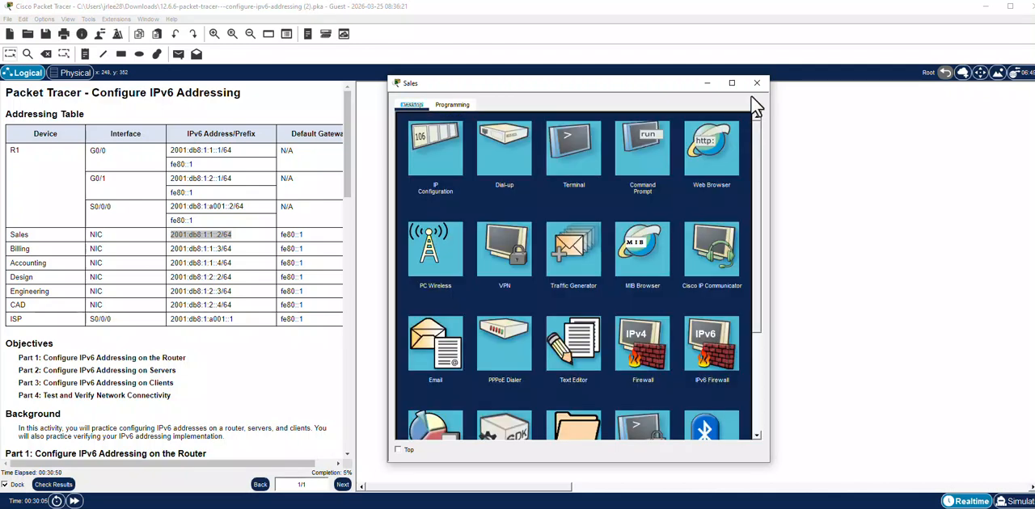
{"action": "left_click", "coordinate": [755, 85]}
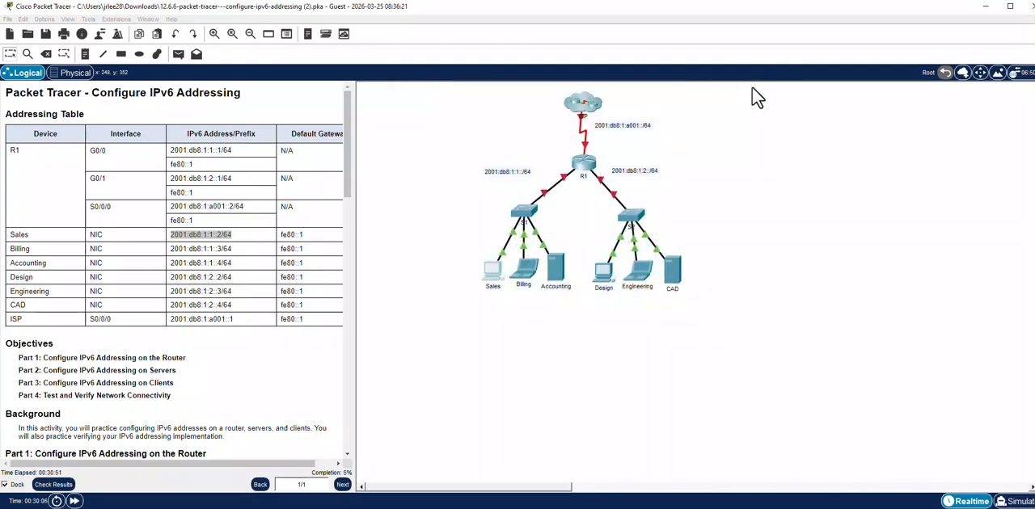
Copy the Billing address 2001:db8:1:1::3 from the addressing table, without its prefix, into the Billing laptop's IPv6 address field.
{"action": "left_click", "coordinate": [525, 272]}
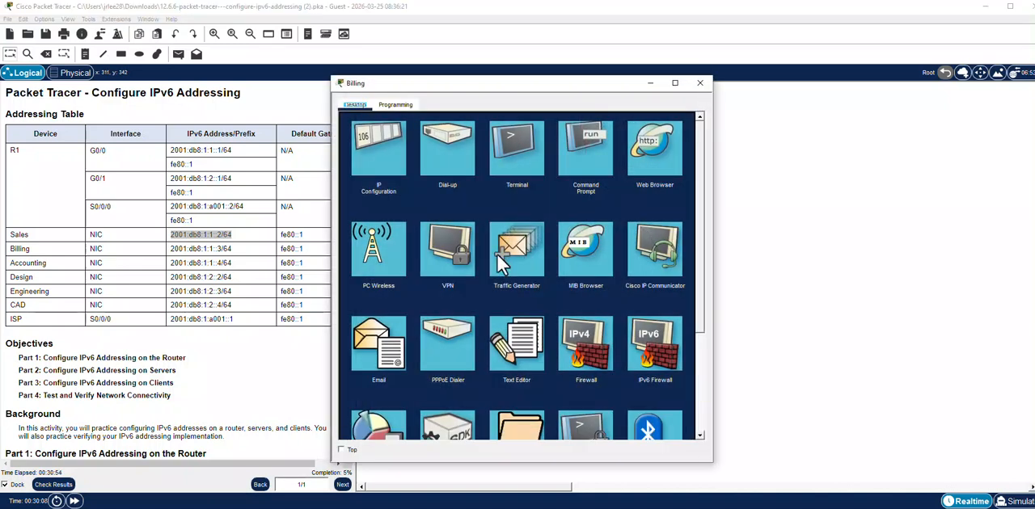
{"action": "left_click", "coordinate": [393, 166]}
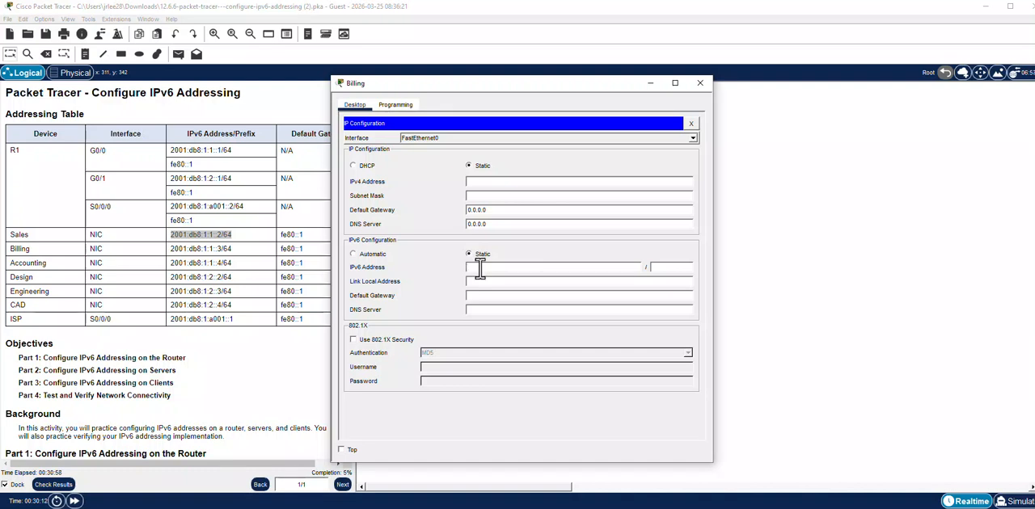
{"action": "left_click", "coordinate": [173, 259]}
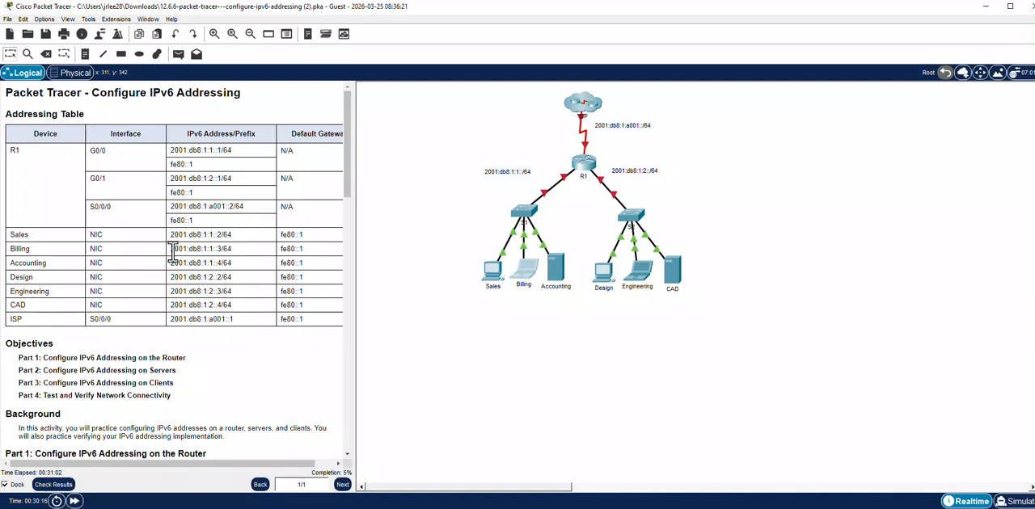
{"action": "left_click_drag", "start_coordinate": [170, 249], "coordinate": [227, 252]}
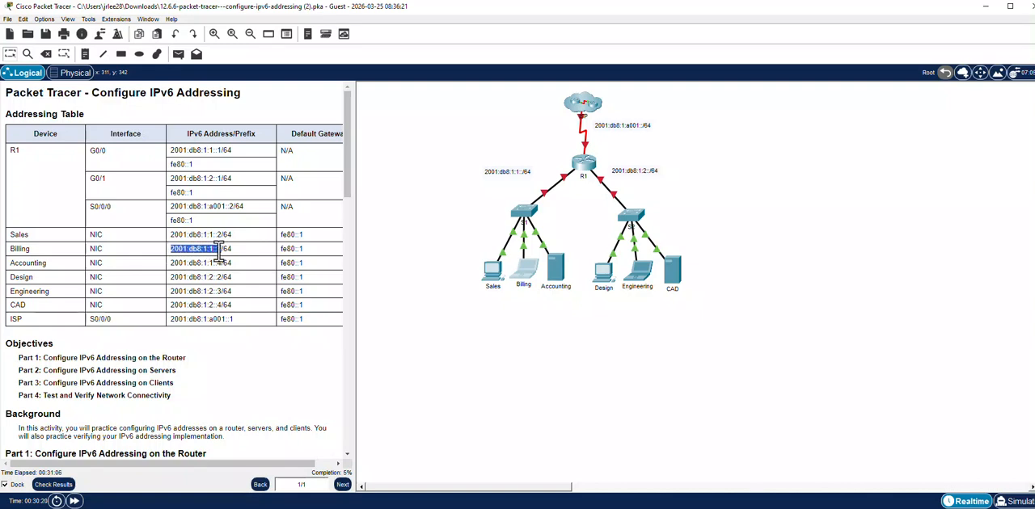
{"action": "right_click", "coordinate": [226, 252]}
{"action": "left_click", "coordinate": [236, 257]}
{"action": "left_click", "coordinate": [530, 269]}
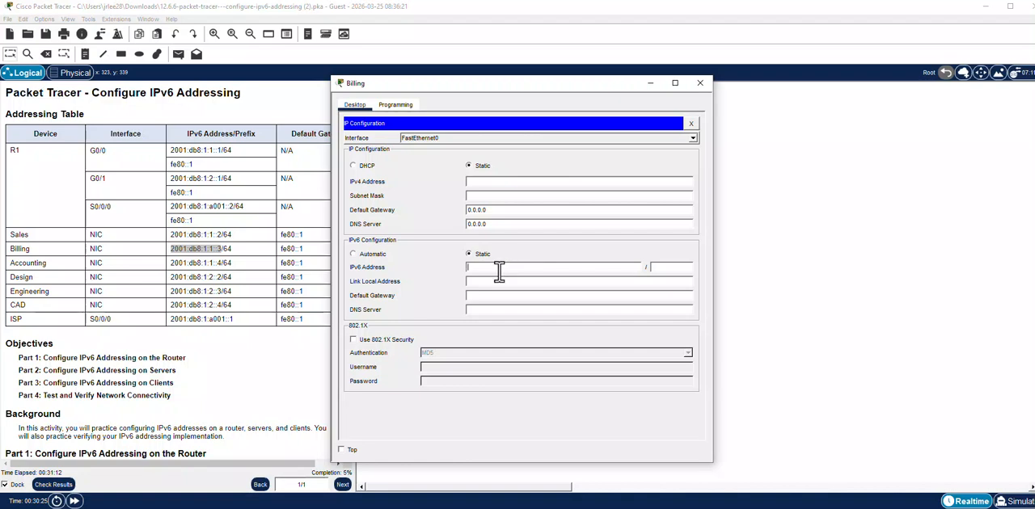
{"action": "right_click", "coordinate": [498, 269]}
{"action": "left_click", "coordinate": [524, 321]}
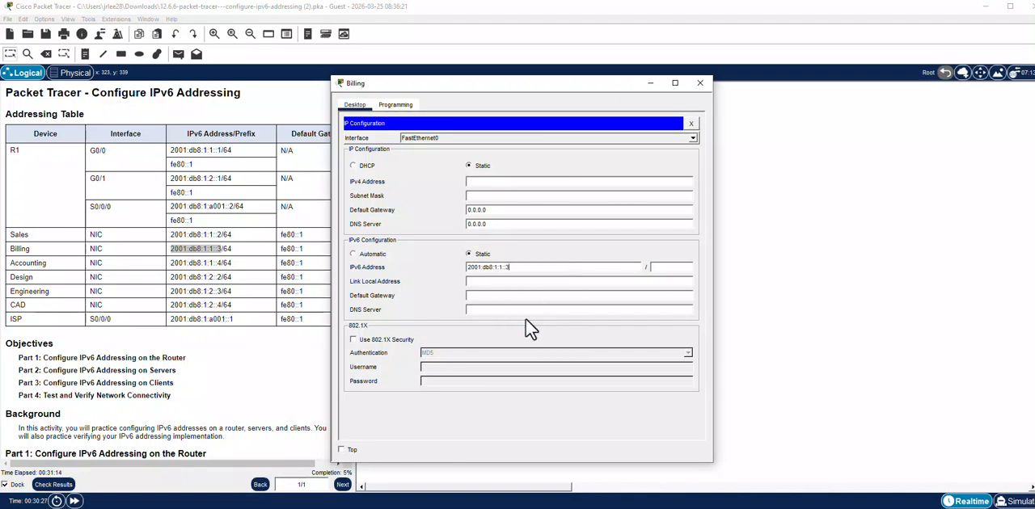
Set the Billing laptop's IPv6 prefix length to 64 and default gateway to fe80::1, and close its window.
{"action": "left_click", "coordinate": [663, 268]}
{"action": "type", "text": "64"}
{"action": "left_click", "coordinate": [503, 296]}
{"action": "type", "text": "fe80::1"}
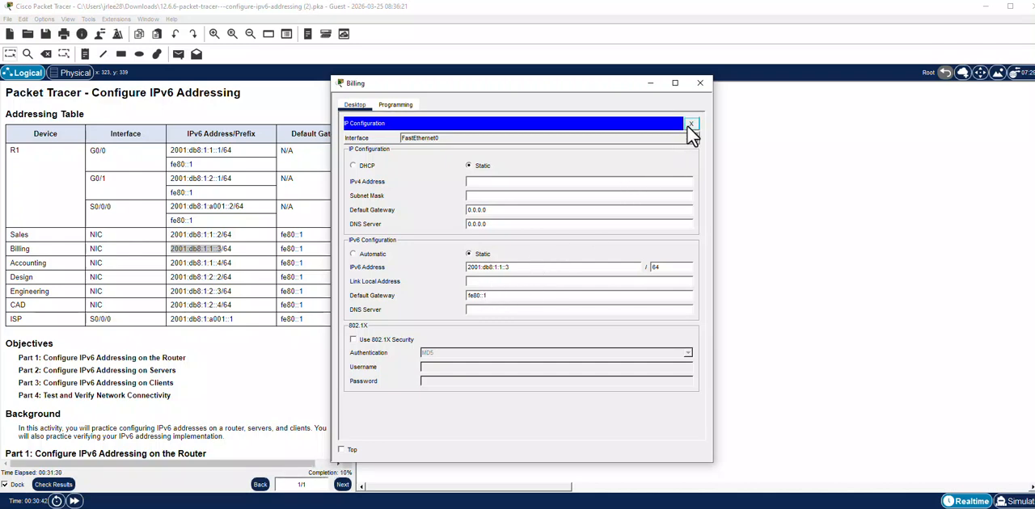
{"action": "left_click", "coordinate": [691, 125]}
{"action": "left_click", "coordinate": [700, 83]}
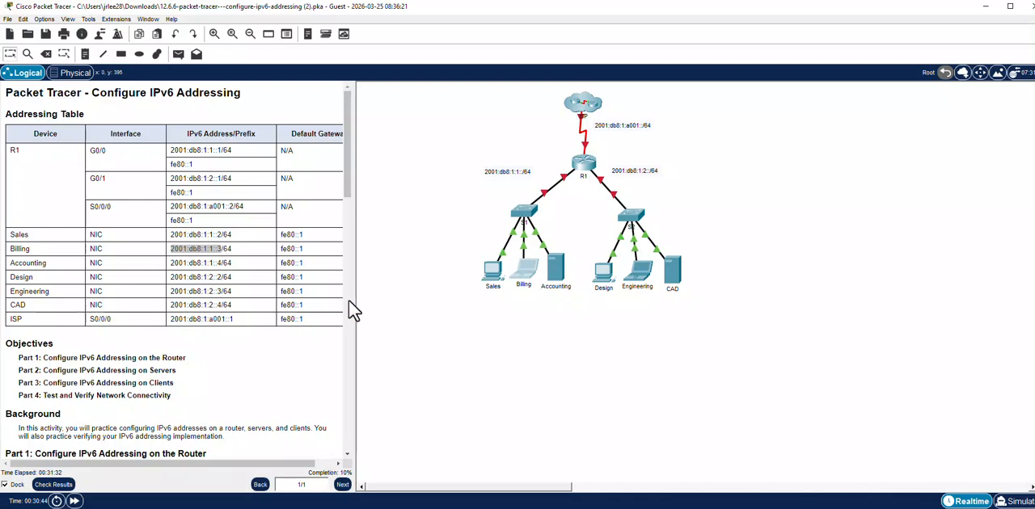
Assign the Accounting server the IPv6 address 2001:db8:1:1::4 with prefix length 64.
{"action": "left_click", "coordinate": [557, 277]}
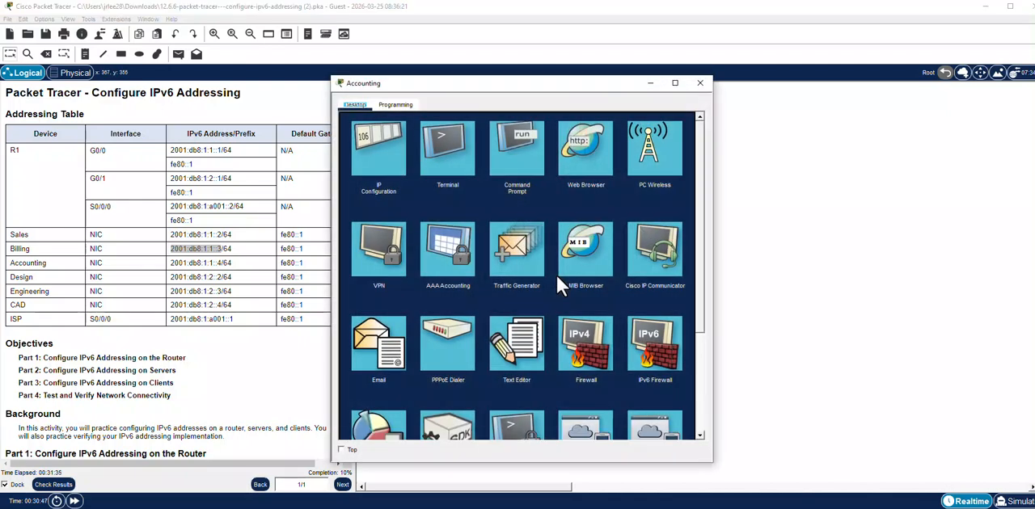
{"action": "left_click", "coordinate": [398, 174]}
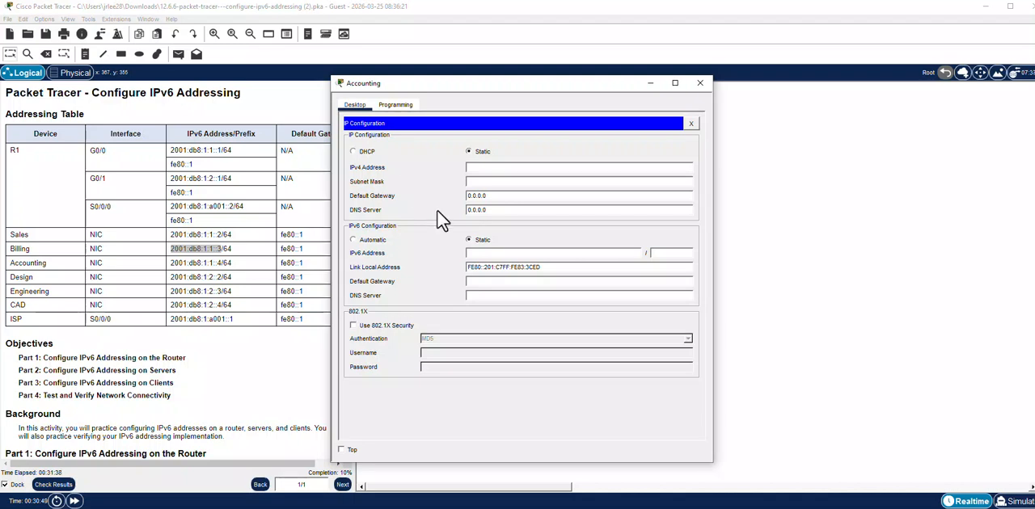
{"action": "left_click", "coordinate": [491, 252]}
{"action": "type", "text": "2001:db8:1:1::4"}
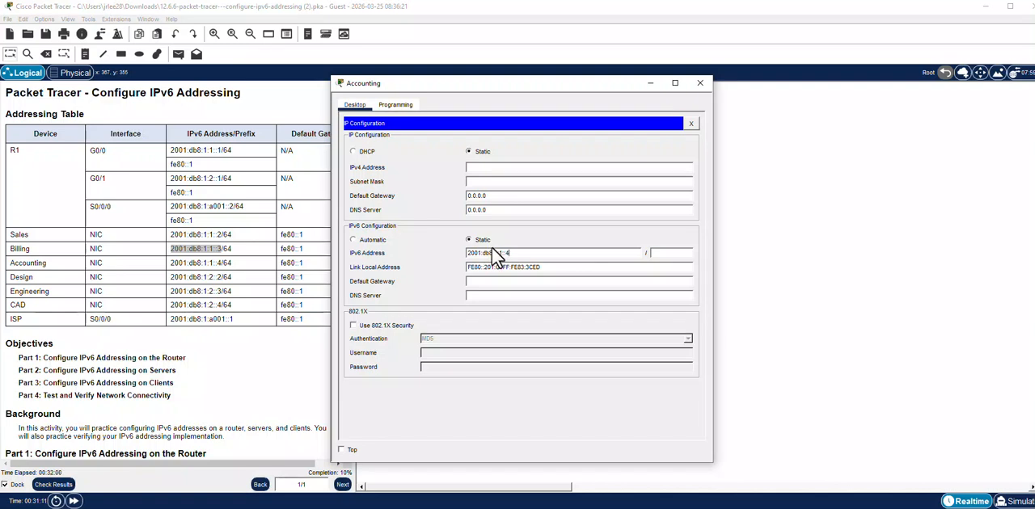
{"action": "type", "text": "64"}
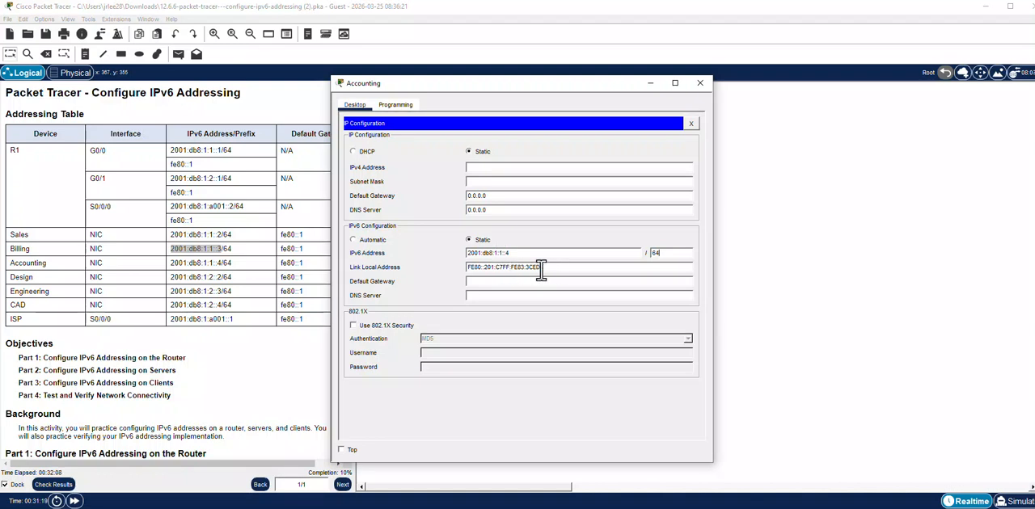
Set the Accounting server's IPv6 default gateway to fe80::1 and close its configuration window.
{"action": "left_click", "coordinate": [491, 281]}
{"action": "type", "text": "fe8"}
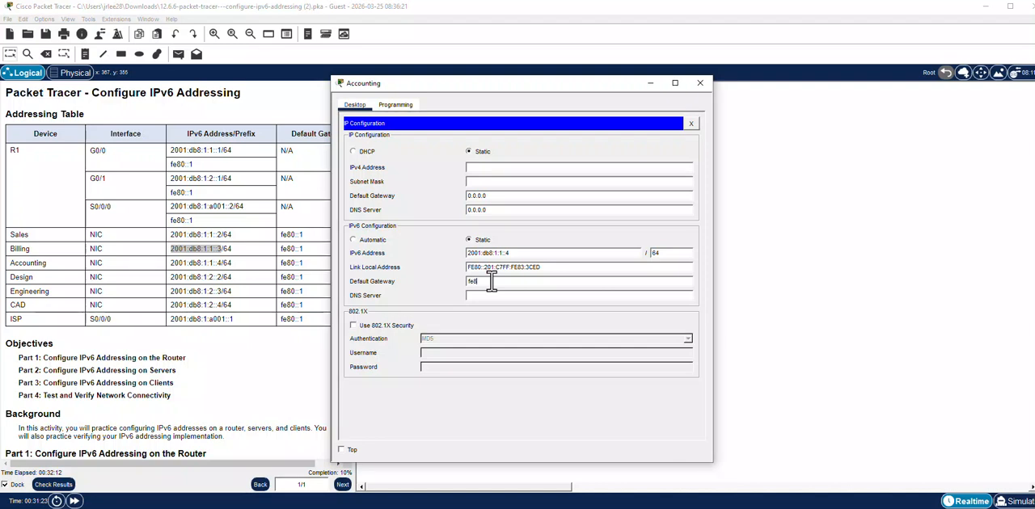
{"action": "type", "text": "0::1"}
{"action": "left_click", "coordinate": [693, 125]}
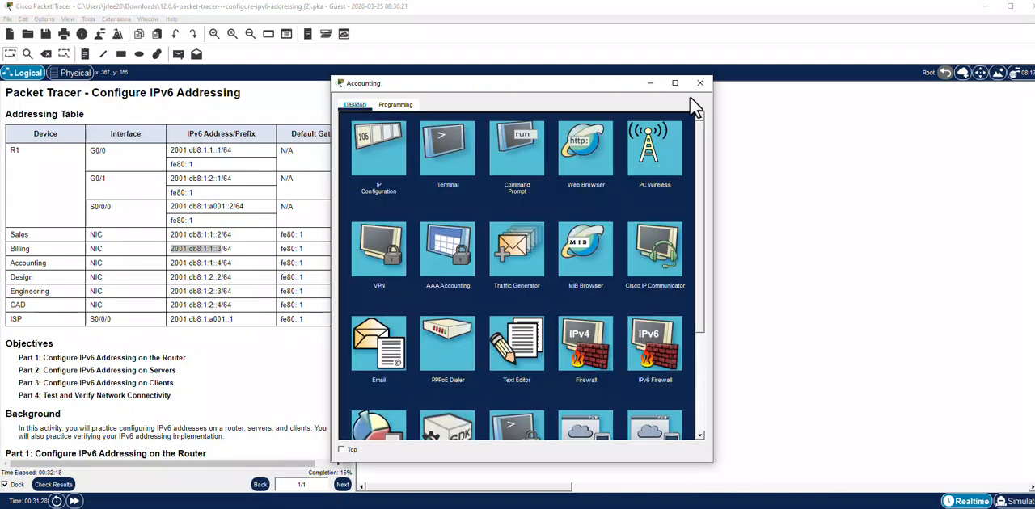
{"action": "left_click", "coordinate": [698, 85]}
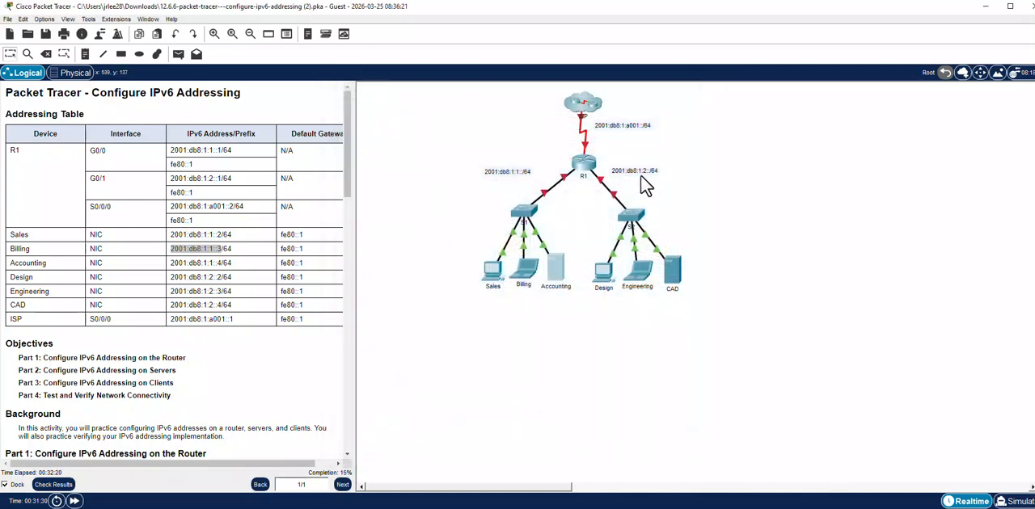
Copy the Design address 2001:db8:1:2::2 from the addressing table, without its prefix, into the Design PC's IPv6 address field.
{"action": "left_click", "coordinate": [605, 275]}
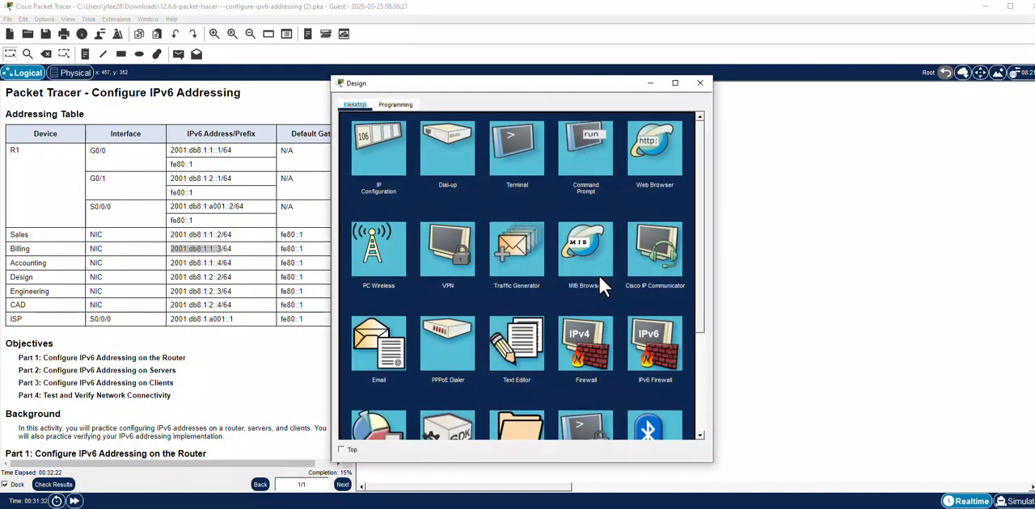
{"action": "left_click", "coordinate": [375, 162]}
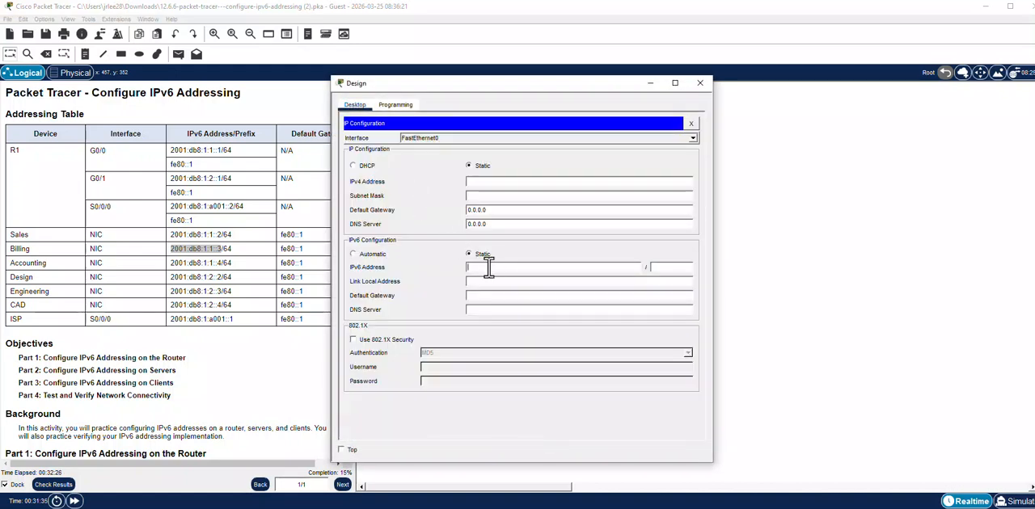
{"action": "left_click", "coordinate": [176, 277]}
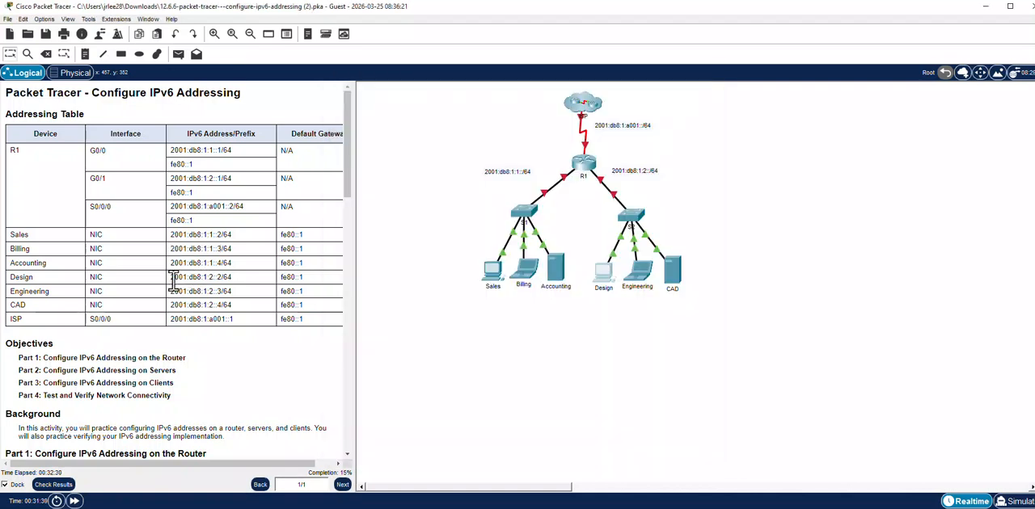
{"action": "left_click_drag", "start_coordinate": [173, 280], "coordinate": [222, 281]}
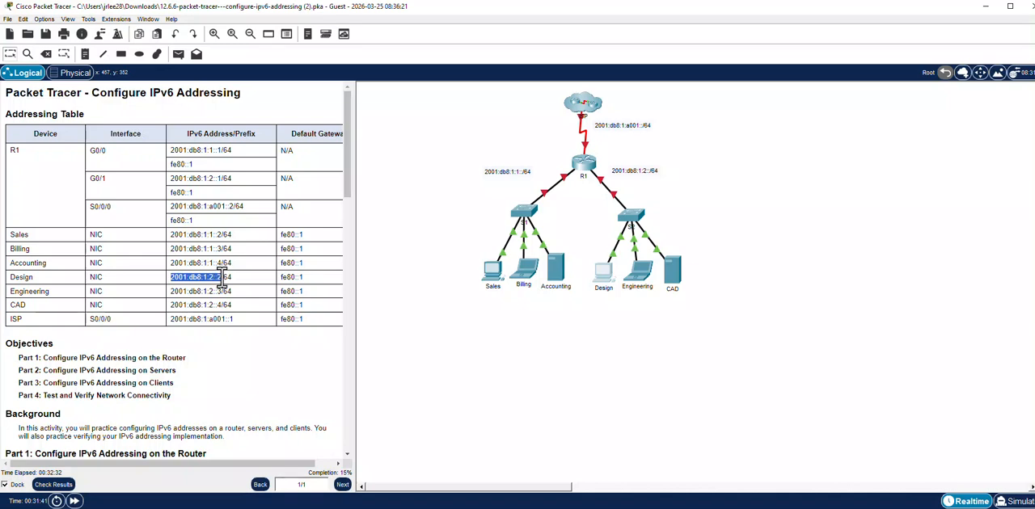
{"action": "right_click", "coordinate": [218, 279]}
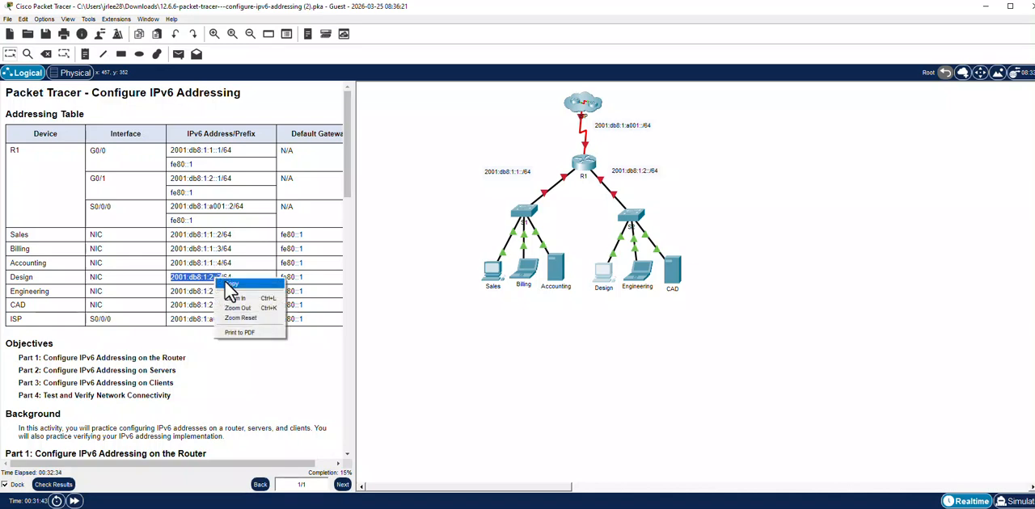
{"action": "left_click", "coordinate": [232, 292]}
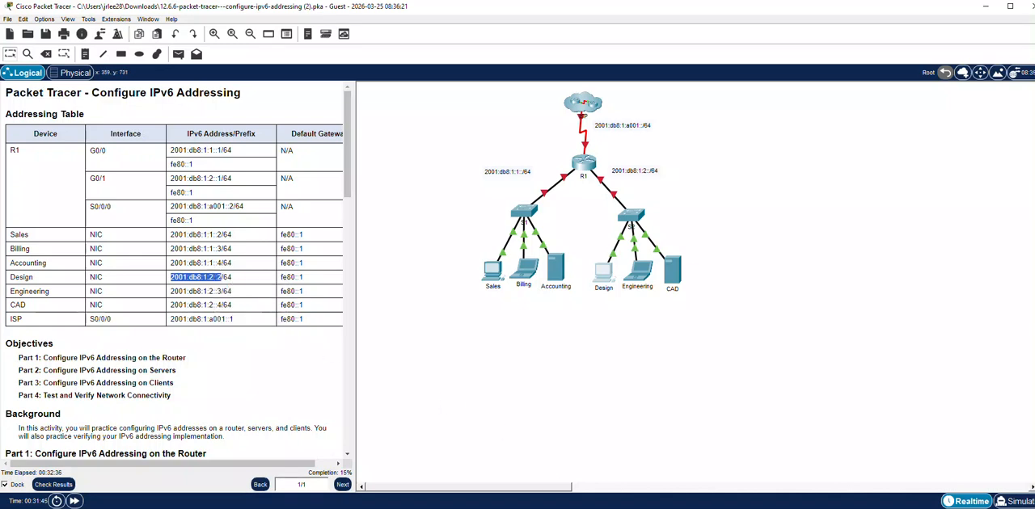
{"action": "left_click", "coordinate": [604, 277]}
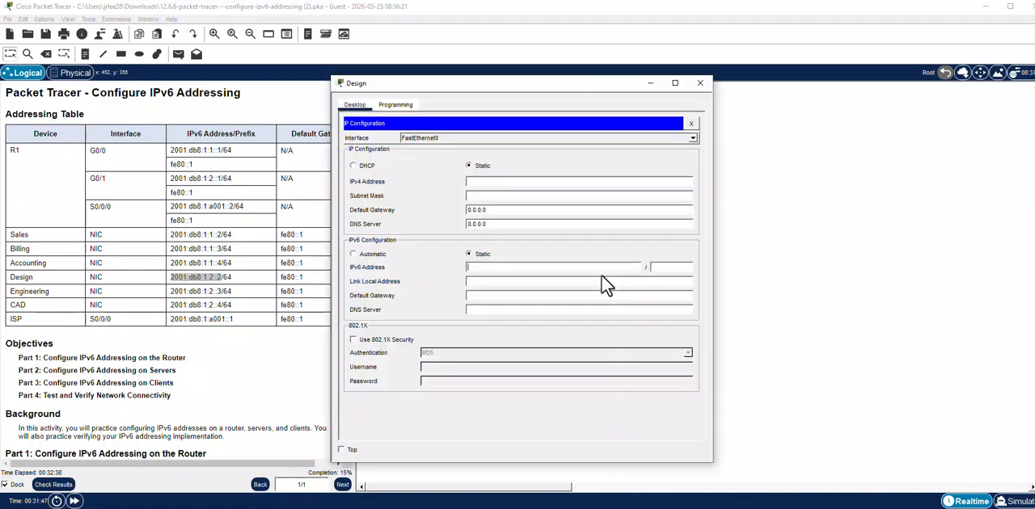
{"action": "right_click", "coordinate": [484, 267]}
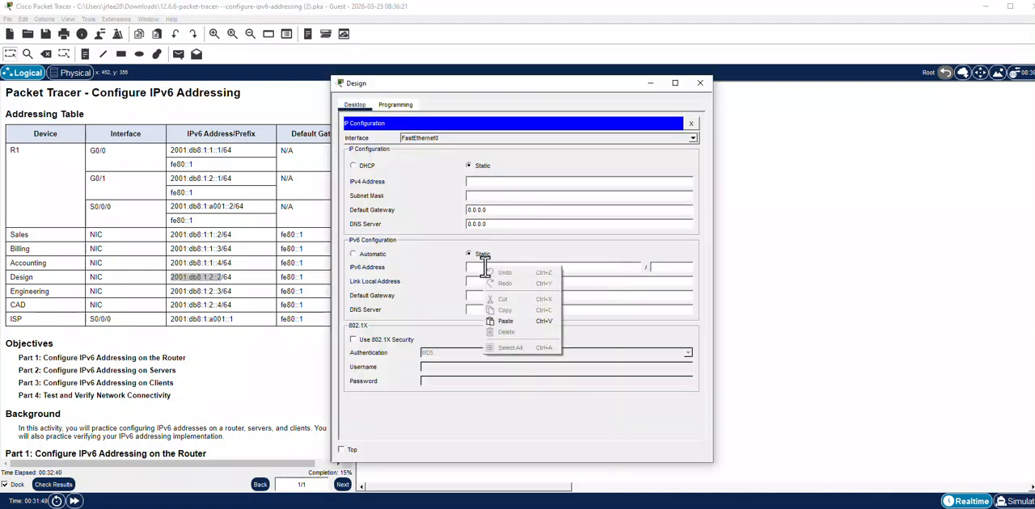
{"action": "left_click", "coordinate": [509, 321]}
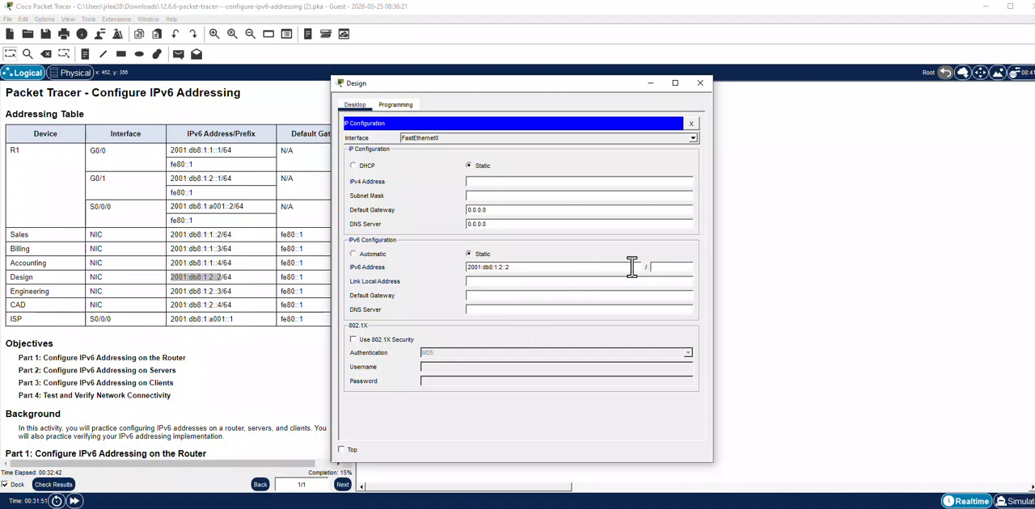
Set the Design PC's IPv6 prefix length to 64 and its default gateway to fe80::1.
{"action": "left_click", "coordinate": [673, 270]}
{"action": "type", "text": "64"}
{"action": "type", "text": "fe80"}
{"action": "type", "text": "::1"}
Assign the Engineering laptop the IPv6 address 2001:db8:1:2::3, copied from the addressing table, with prefix length 64.
{"action": "left_click", "coordinate": [207, 299]}
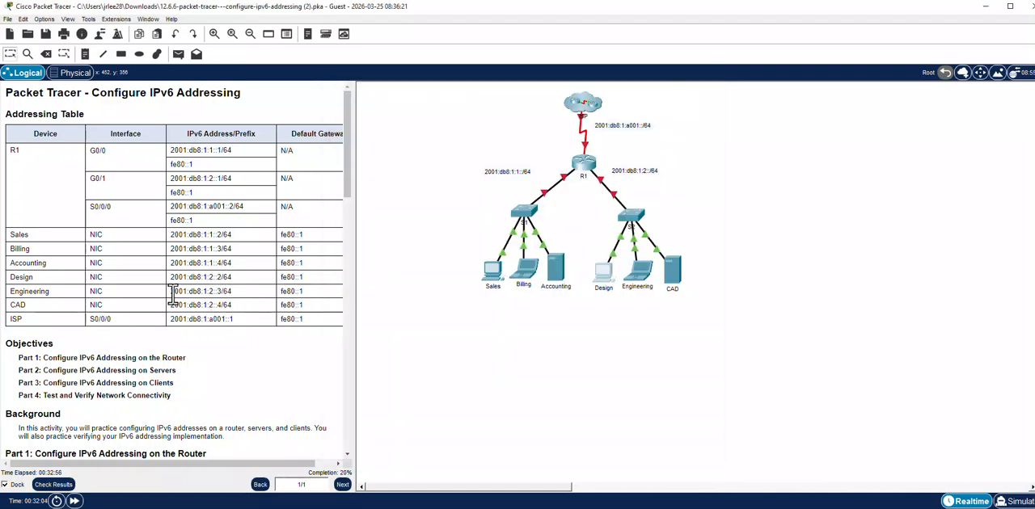
{"action": "left_click_drag", "start_coordinate": [172, 295], "coordinate": [220, 299]}
{"action": "right_click", "coordinate": [221, 298]}
{"action": "left_click", "coordinate": [243, 305]}
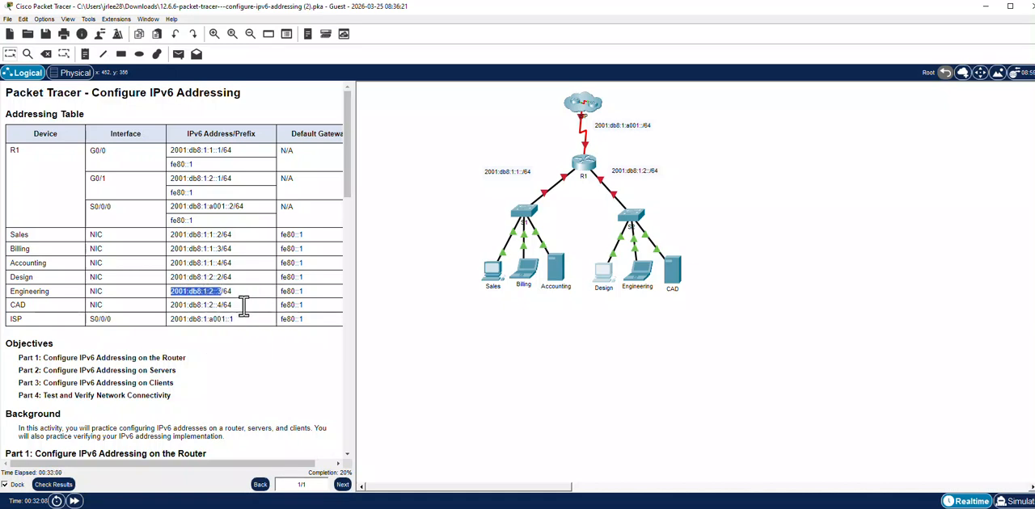
{"action": "left_click", "coordinate": [637, 283]}
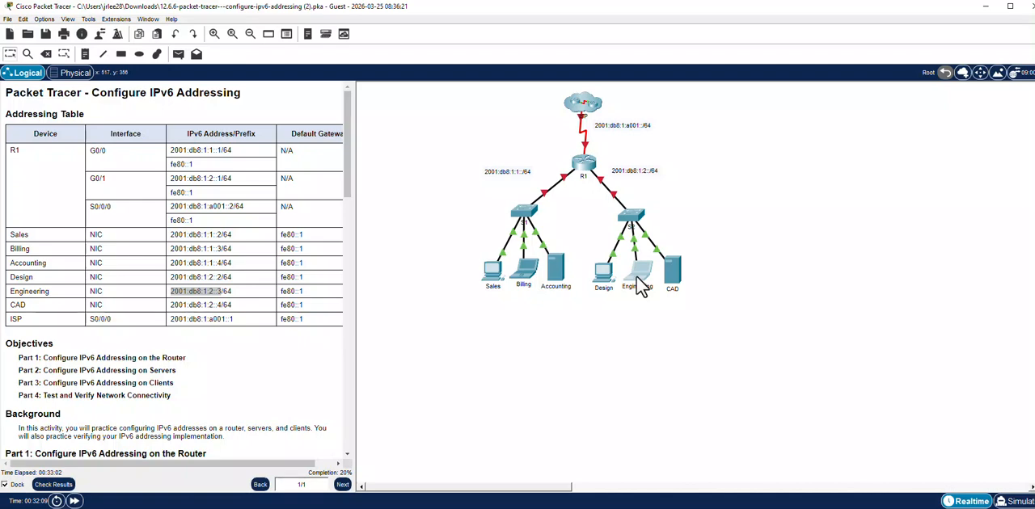
{"action": "left_click", "coordinate": [388, 165]}
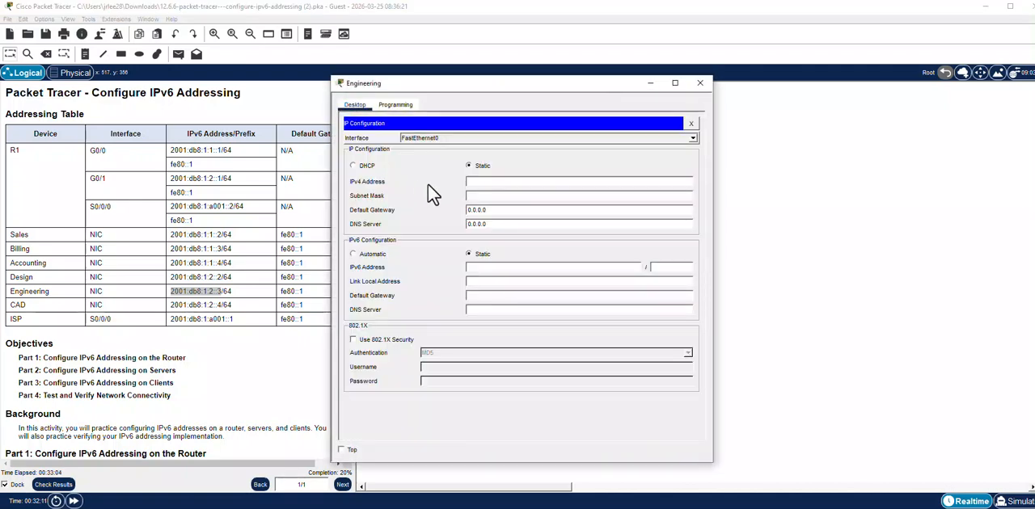
{"action": "right_click", "coordinate": [497, 270]}
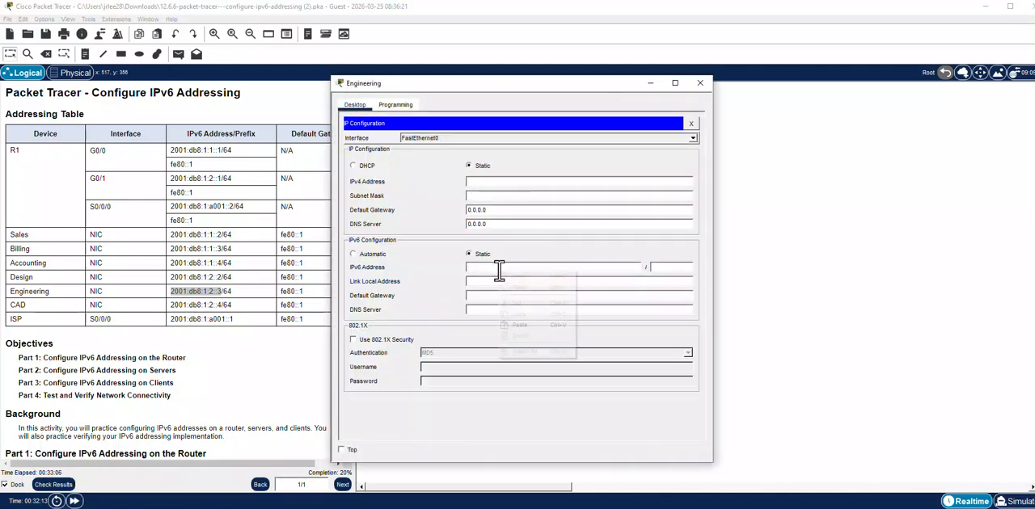
{"action": "left_click", "coordinate": [529, 322]}
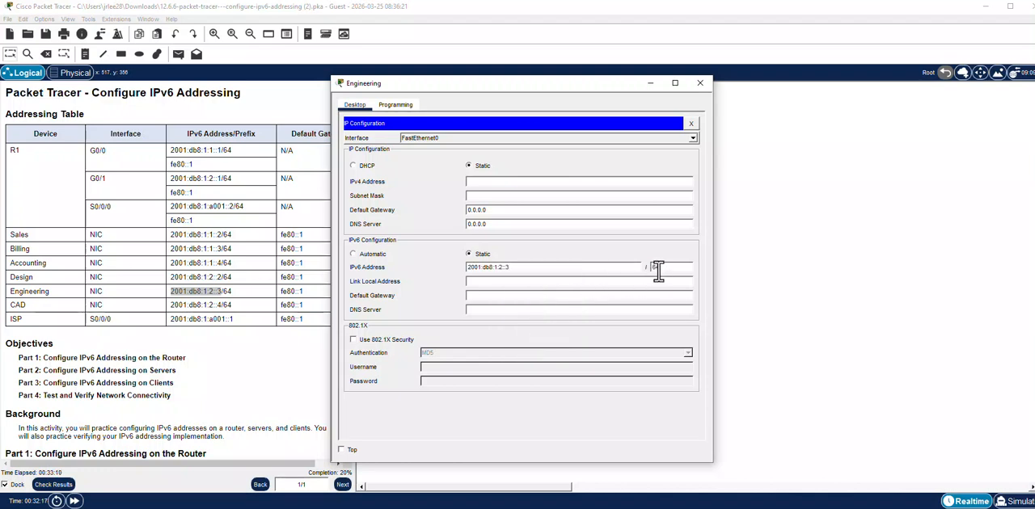
Set the Engineering laptop's IPv6 default gateway to fe80::1 and close its configuration window.
{"action": "left_click", "coordinate": [529, 296]}
{"action": "type", "text": "fe"}
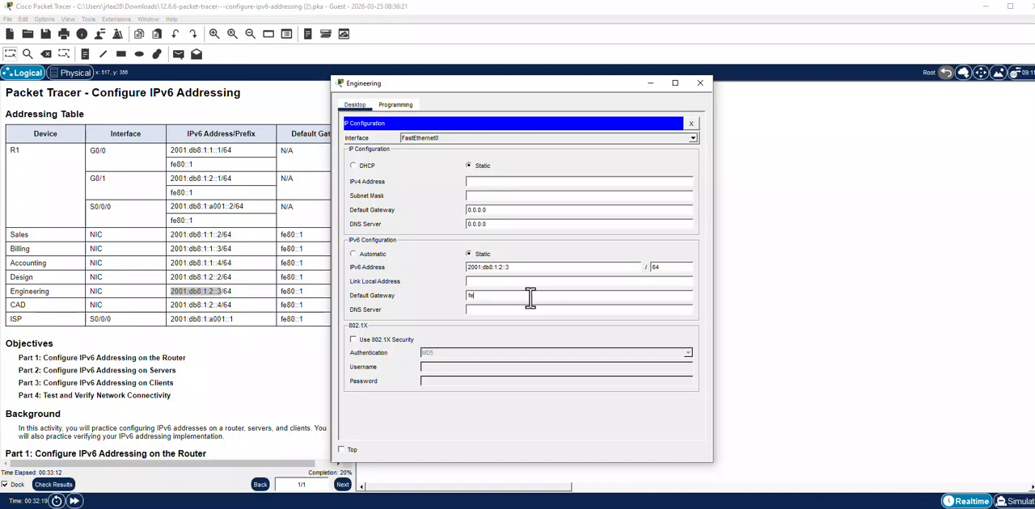
{"action": "type", "text": "80::1"}
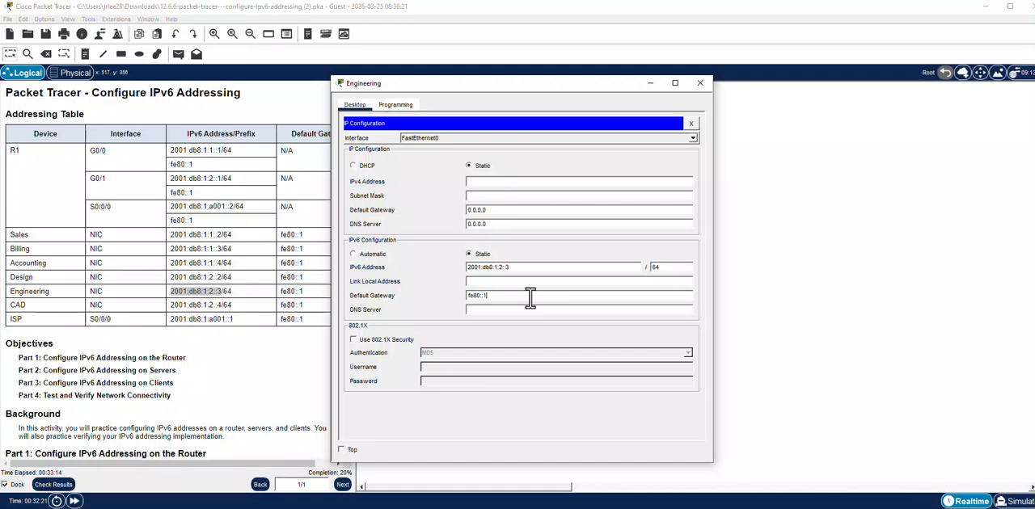
{"action": "left_click", "coordinate": [692, 123]}
{"action": "left_click", "coordinate": [700, 83]}
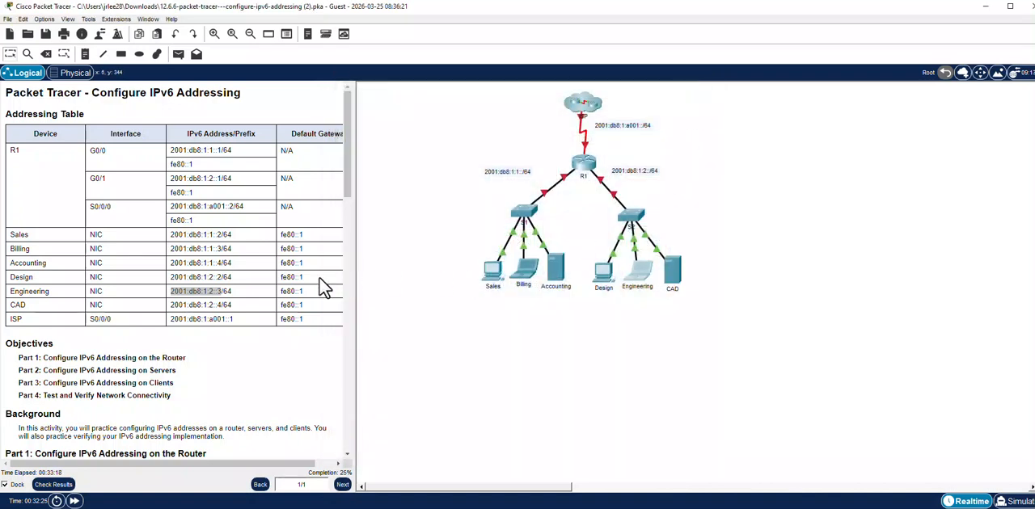
Copy the CAD address 2001:db8:1:2::4 from the addressing table, without its prefix, into the CAD server's IPv6 address field.
{"action": "left_click", "coordinate": [223, 306]}
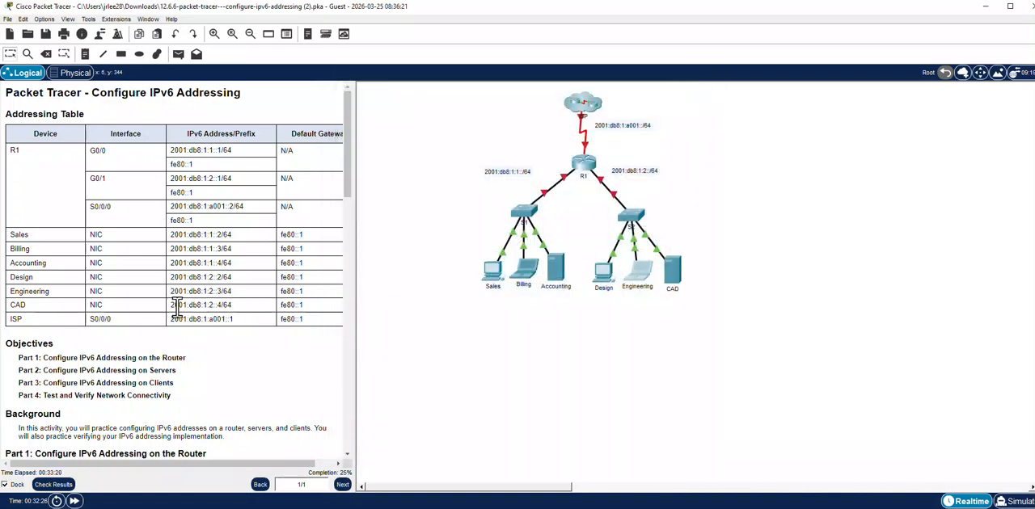
{"action": "left_click_drag", "start_coordinate": [171, 304], "coordinate": [215, 306]}
{"action": "right_click", "coordinate": [215, 306]}
{"action": "left_click", "coordinate": [232, 314]}
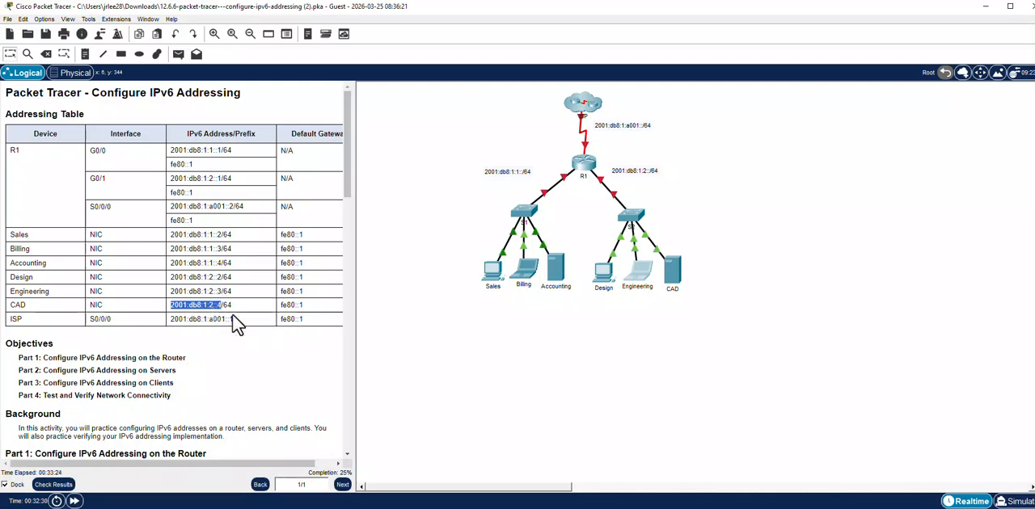
{"action": "left_click", "coordinate": [670, 274]}
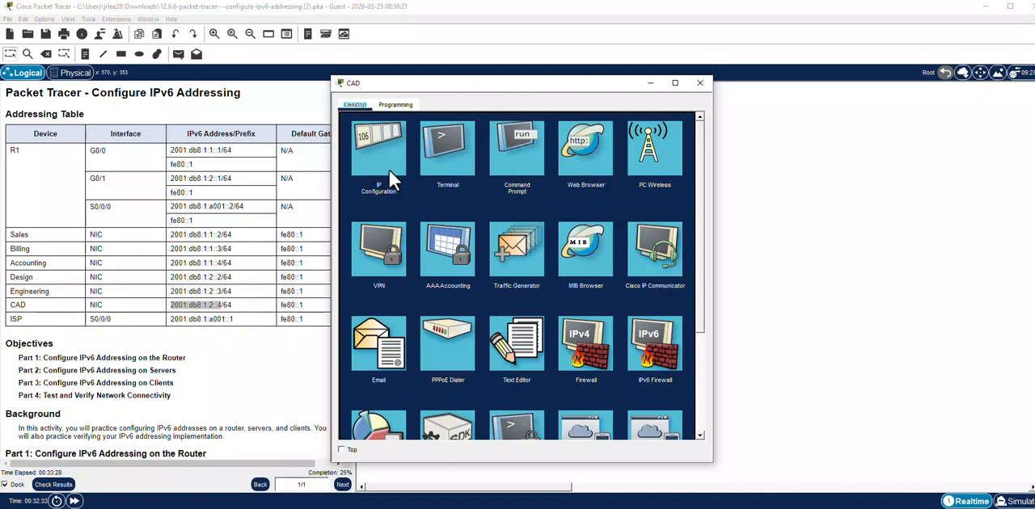
{"action": "left_click", "coordinate": [389, 171]}
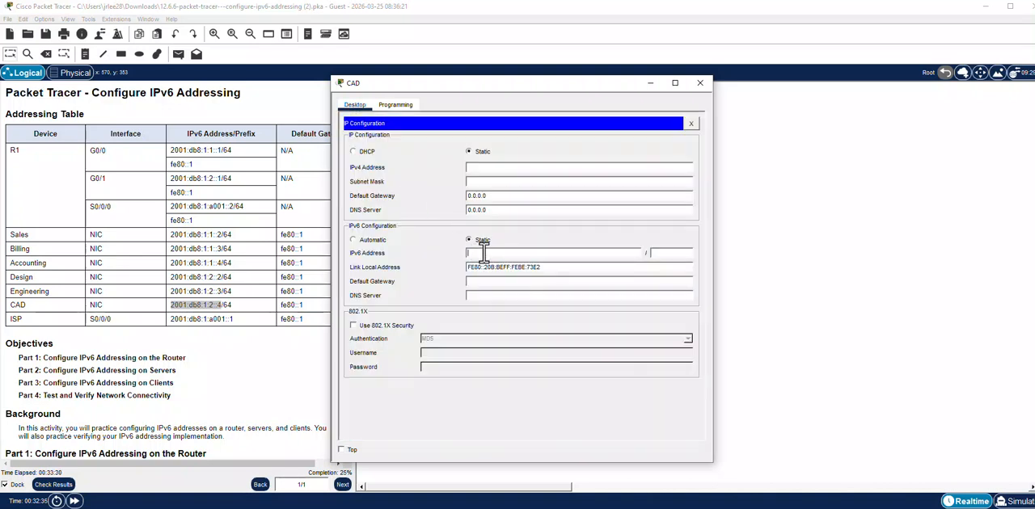
{"action": "right_click", "coordinate": [484, 253]}
{"action": "left_click", "coordinate": [524, 308]}
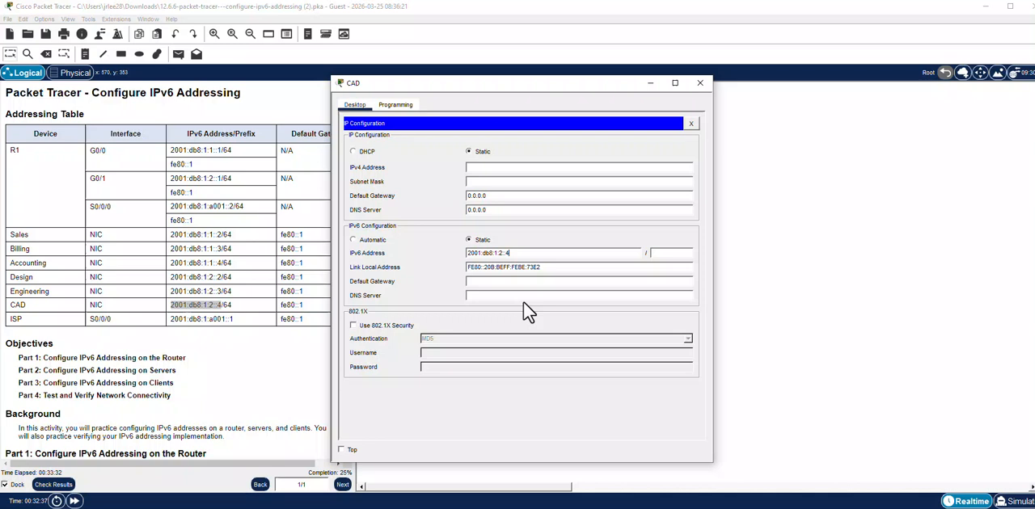
Set the CAD server's IPv6 prefix length to 64 and default gateway to fe80::1, and leave its configuration.
{"action": "left_click", "coordinate": [659, 253]}
{"action": "type", "text": "64"}
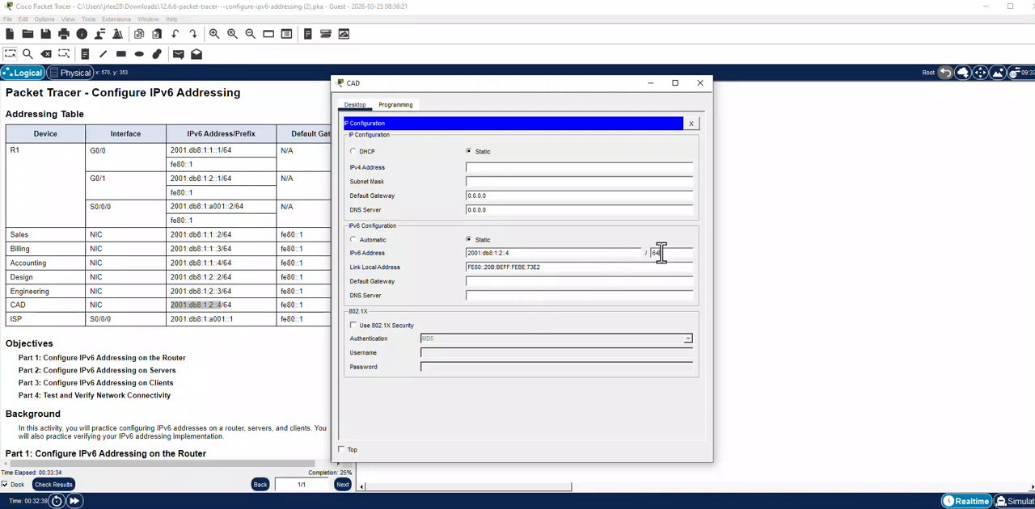
{"action": "left_click", "coordinate": [501, 281]}
{"action": "type", "text": "fe80::1"}
{"action": "left_click", "coordinate": [689, 124]}
{"action": "left_click", "coordinate": [240, 300]}
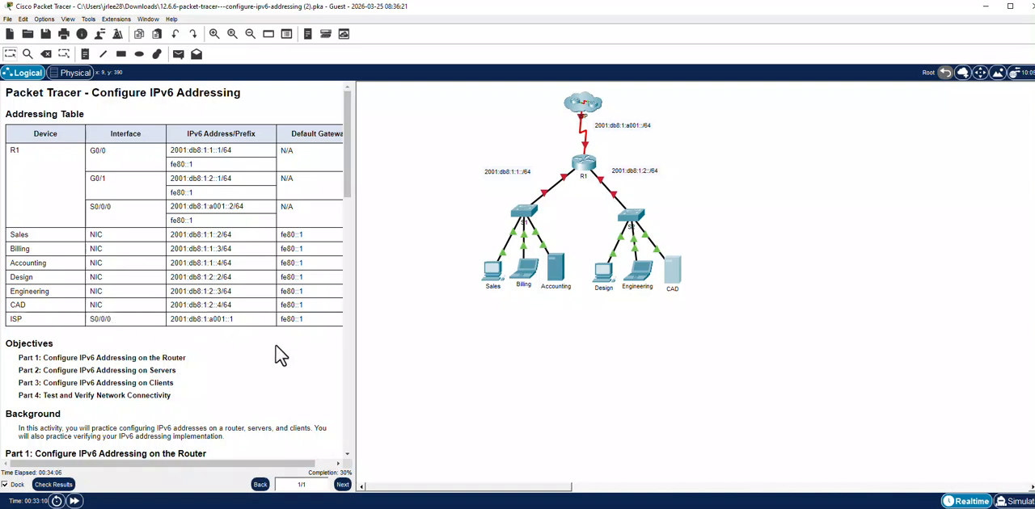
Try to open the ISP cloud in the topology.
{"action": "left_click", "coordinate": [584, 110]}
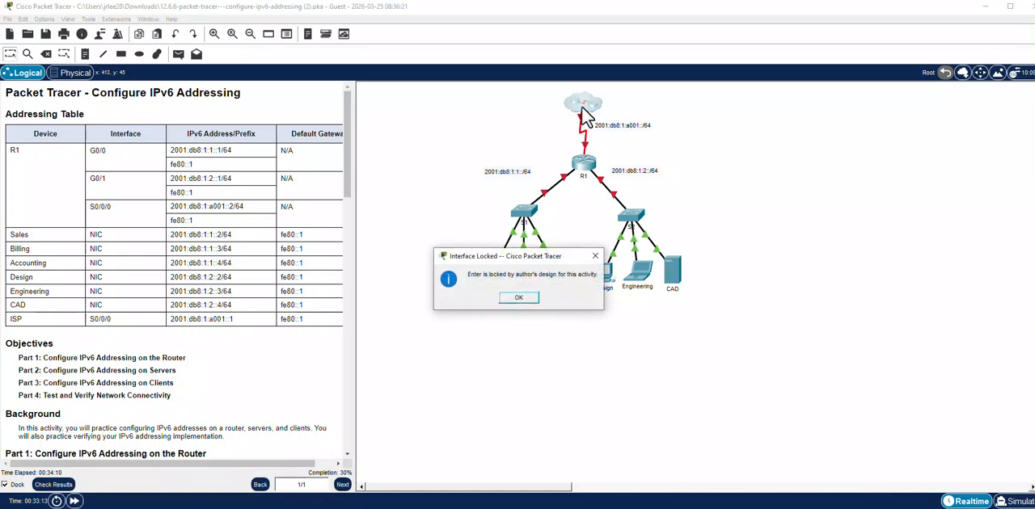
{"action": "left_click", "coordinate": [518, 299]}
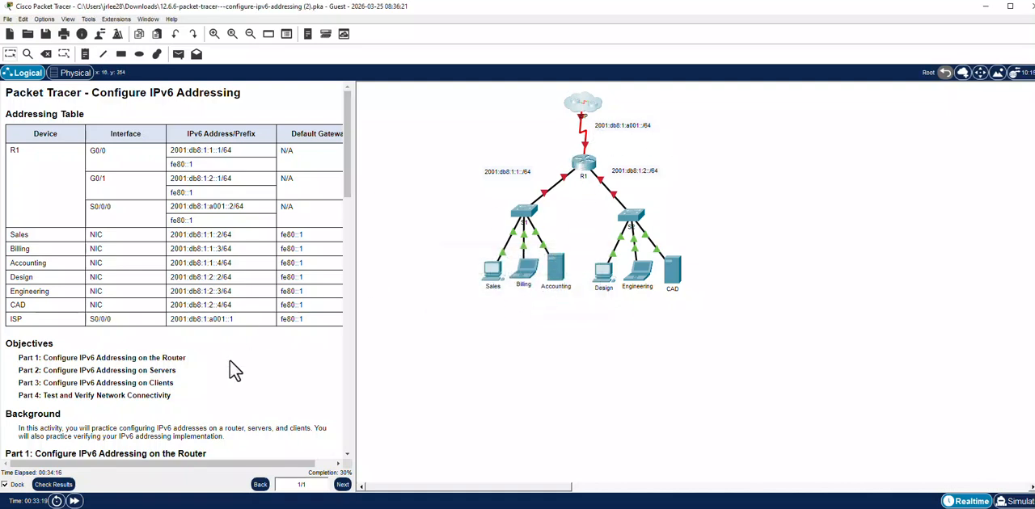
Open router R1's command line and enter global configuration mode with enable and config t.
{"action": "scroll", "coordinate": [225, 372], "scroll_direction": "down", "scroll_amount": 7}
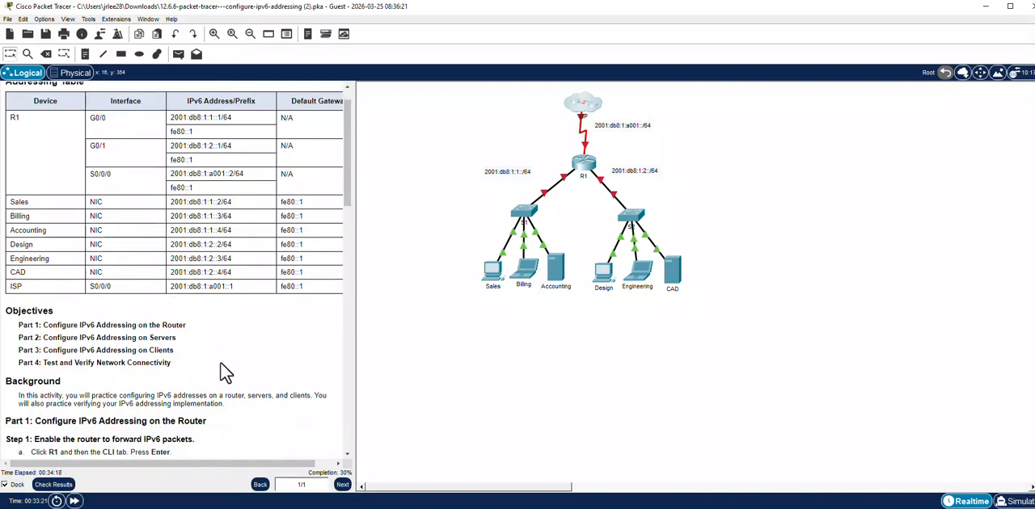
{"action": "scroll", "coordinate": [224, 372], "scroll_direction": "down", "scroll_amount": 2}
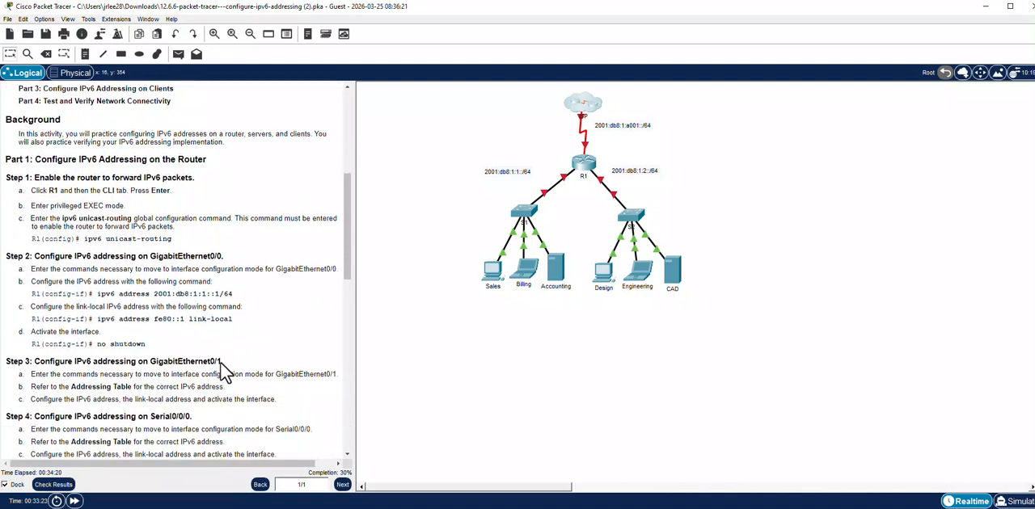
{"action": "scroll", "coordinate": [225, 372], "scroll_direction": "down", "scroll_amount": 1}
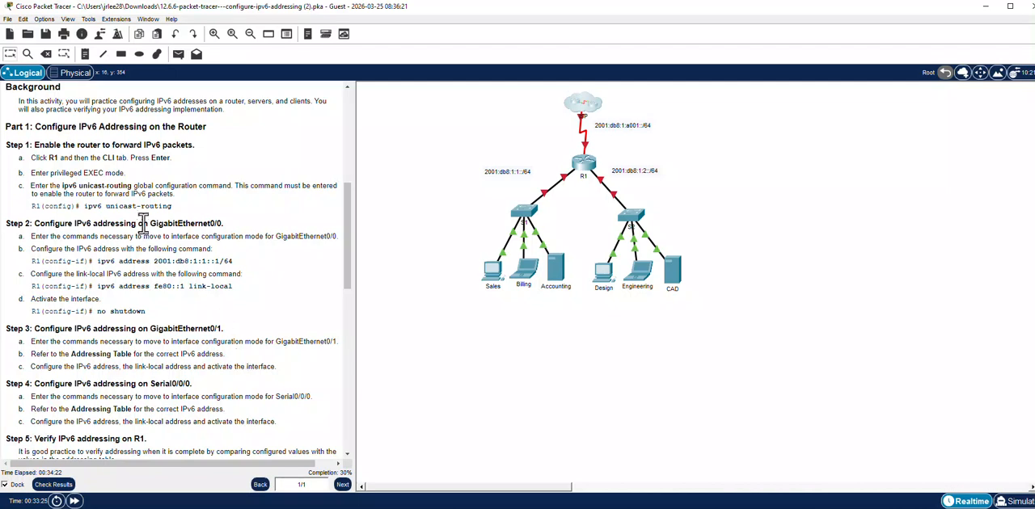
{"action": "left_click", "coordinate": [587, 171]}
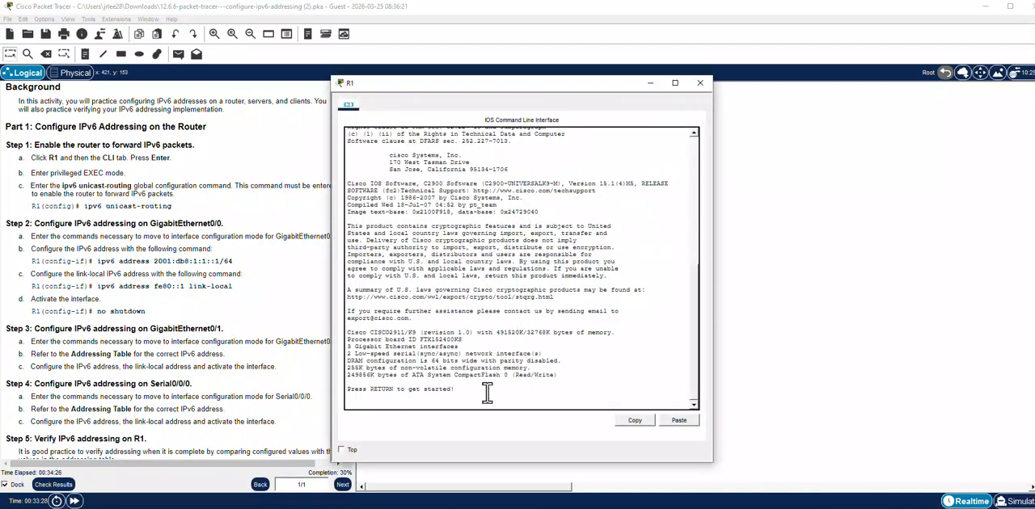
{"action": "key", "text": "Return"}
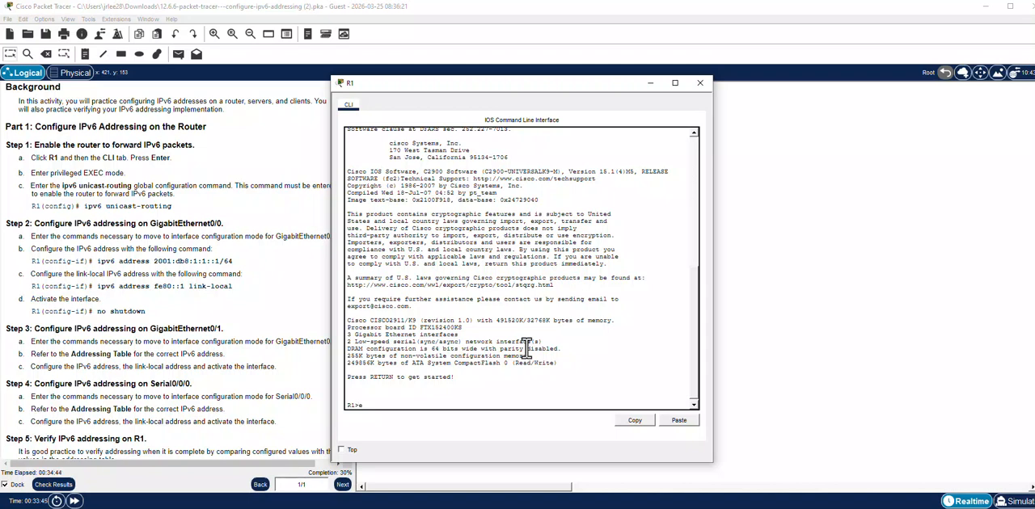
{"action": "type", "text": "nable"}
{"action": "key", "text": "Return"}
{"action": "type", "text": "config t"}
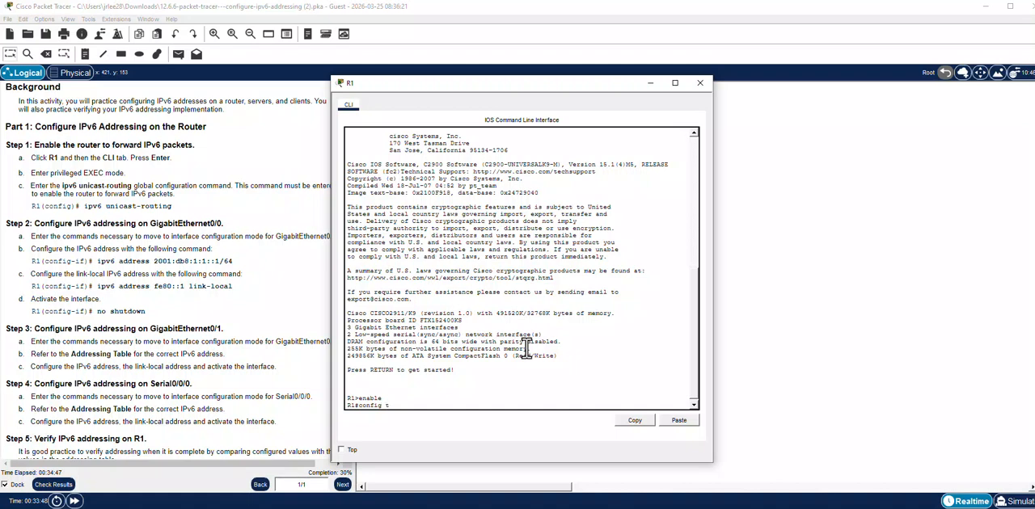
{"action": "key", "text": "Return"}
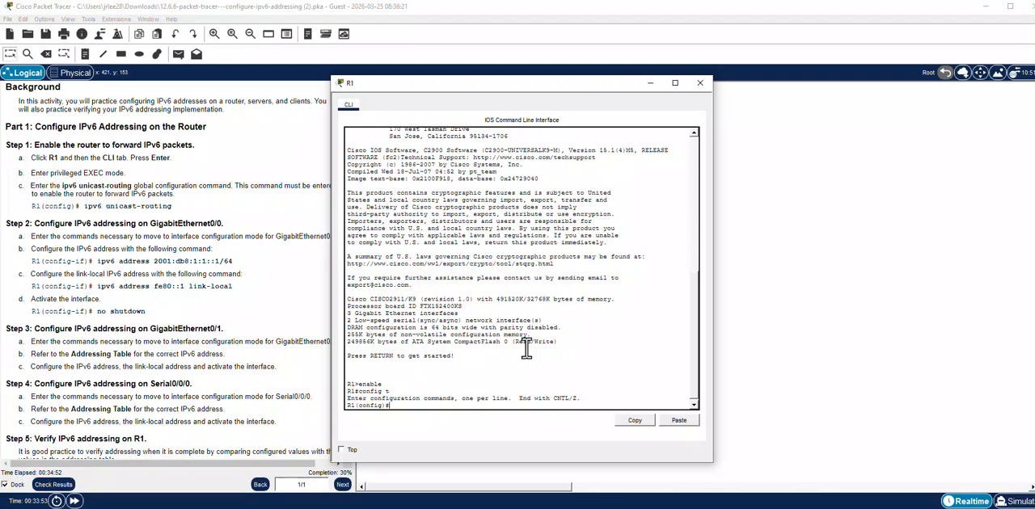
Enable IPv6 packet forwarding on R1 with the command ipv6 unicast-routing.
{"action": "type", "text": "ipv6 unicast-routing"}
{"action": "key", "text": "Return"}
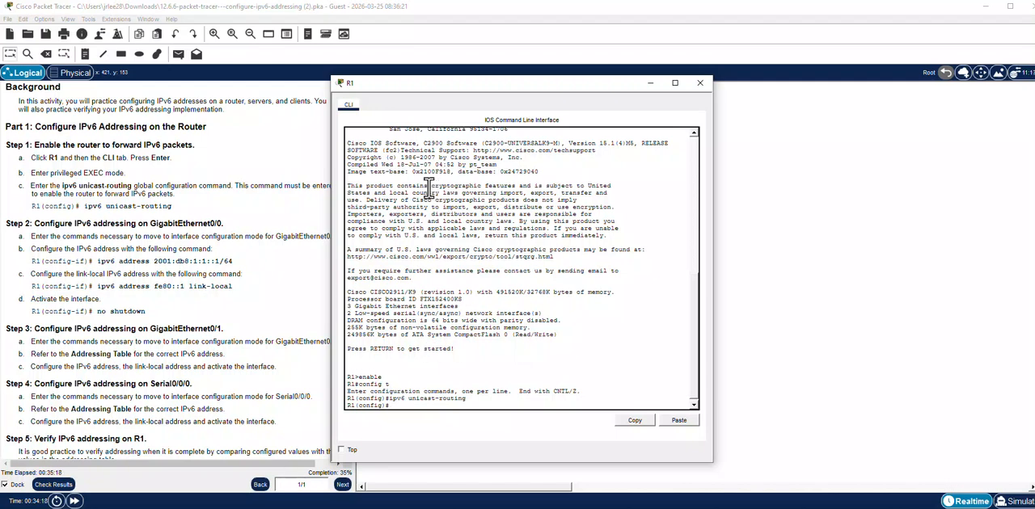
Move R1's window clear of the instructions and enter interface configuration mode with interface g0/0.
{"action": "left_click_drag", "start_coordinate": [416, 84], "coordinate": [457, 81]}
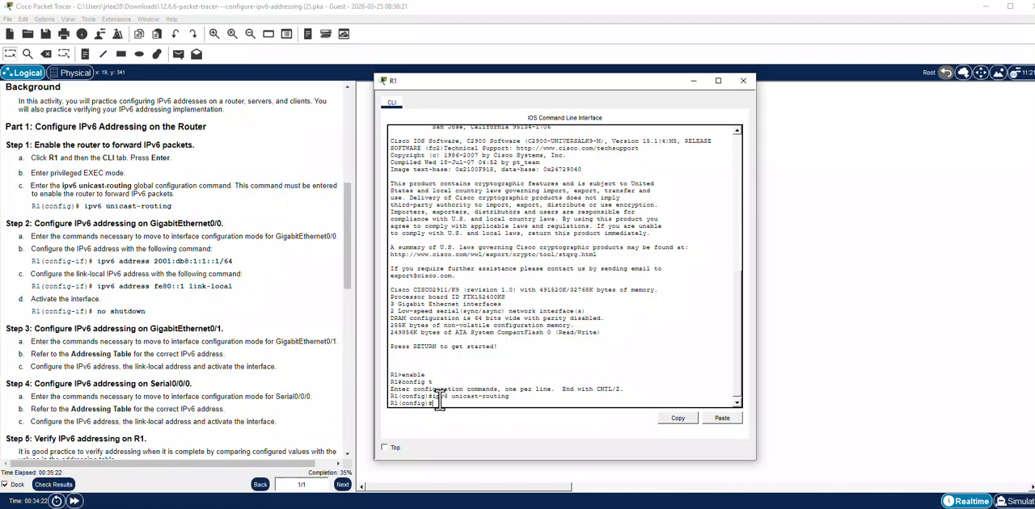
{"action": "type", "text": "interface g0/0"}
{"action": "key", "text": "Return"}
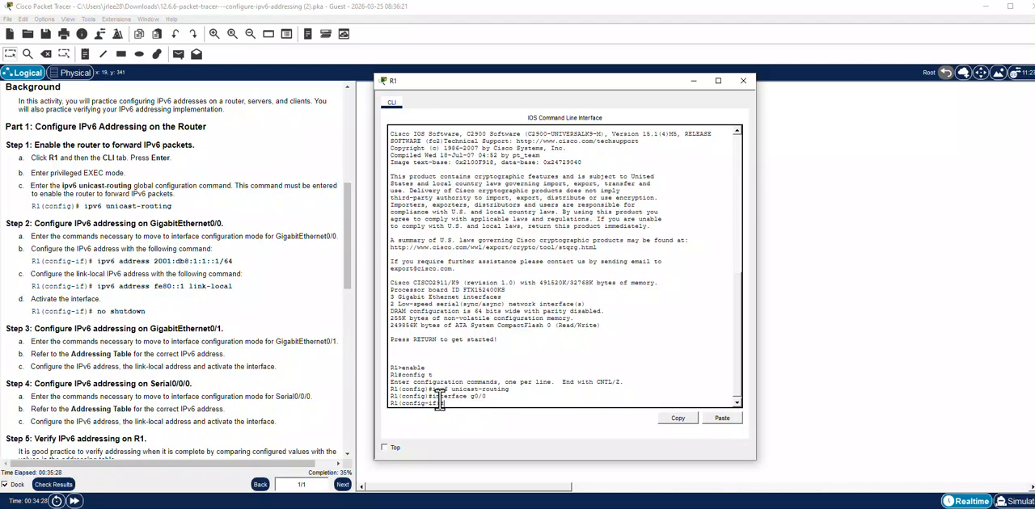
Assign the IPv6 address 2001:db8:1:1::1/64 to R1's GigabitEthernet0/0 interface with the ipv6 address command.
{"action": "type", "text": "ipv6 address"}
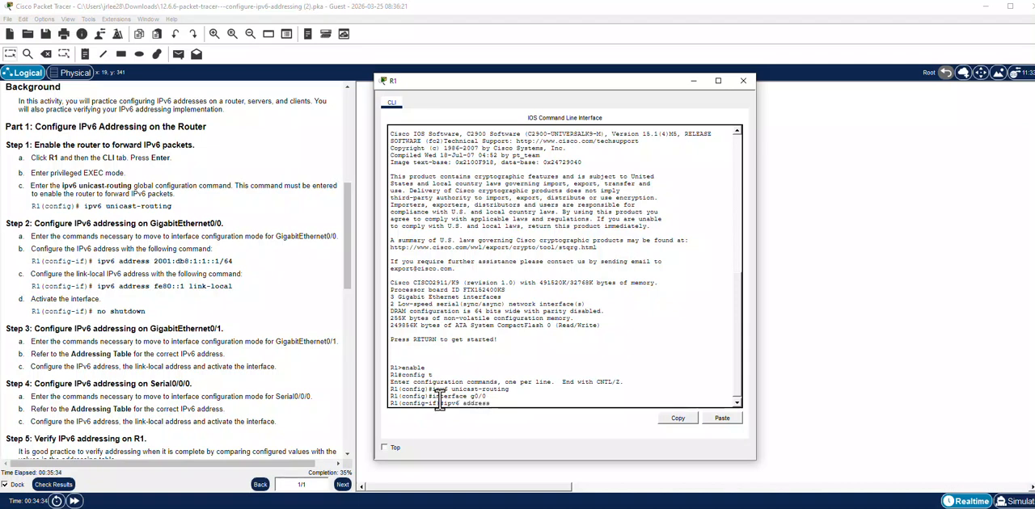
{"action": "type", "text": " 2001:db8:1:1::1"}
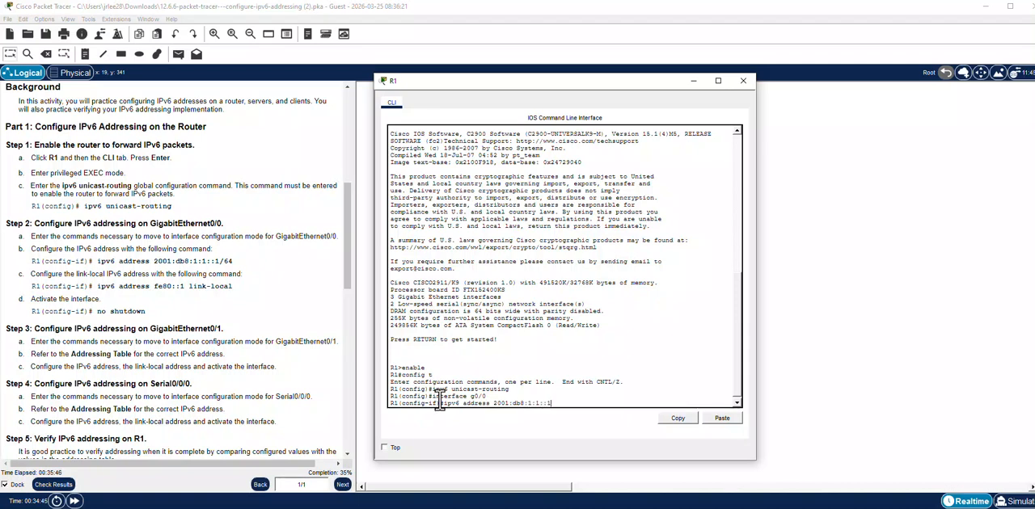
{"action": "type", "text": "/64"}
{"action": "key", "text": "Return"}
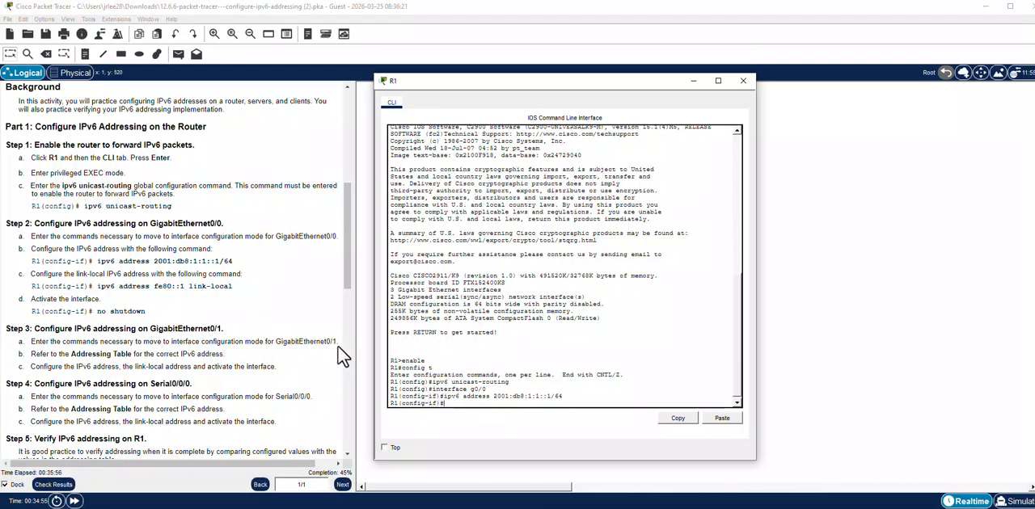
Configure GigabitEthernet0/0 with ipv6 address fe80::1 link-local and activate the interface with no shut.
{"action": "type", "text": "ipv6"}
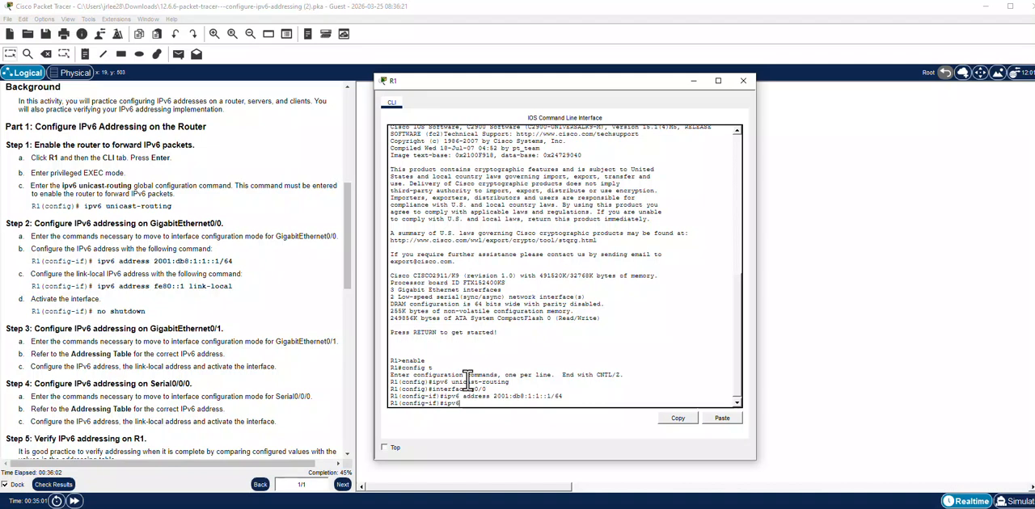
{"action": "type", "text": " address fe80::1 link"}
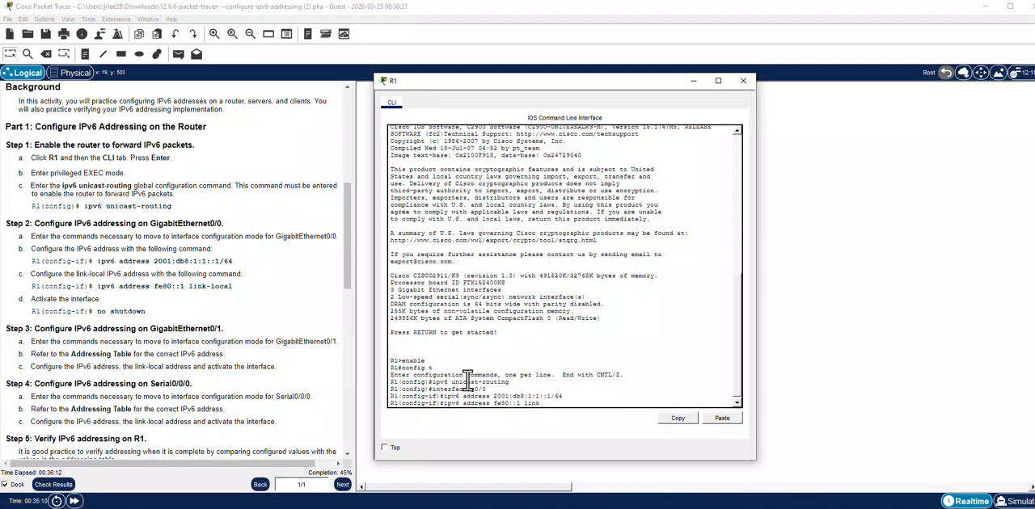
{"action": "type", "text": "-"}
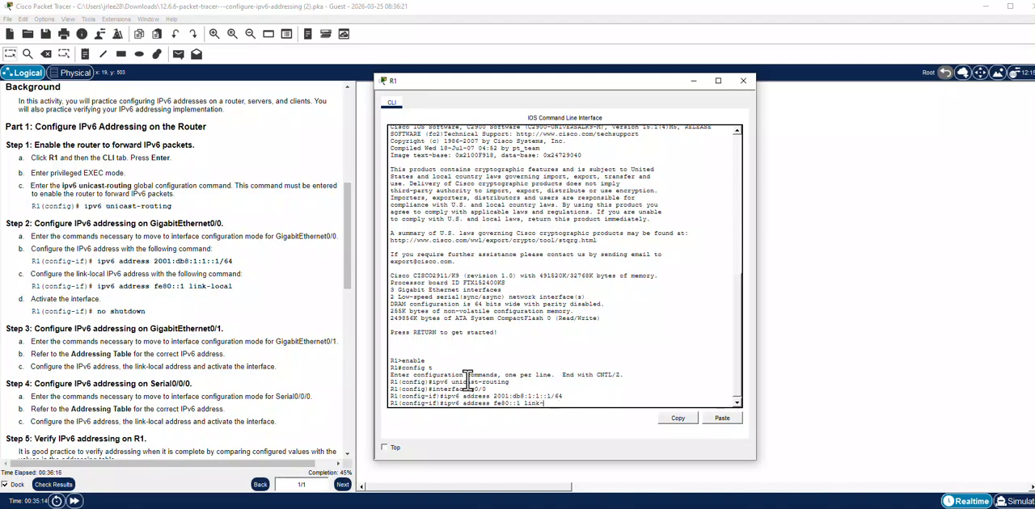
{"action": "type", "text": "ocallocal"}
{"action": "key", "text": "Return"}
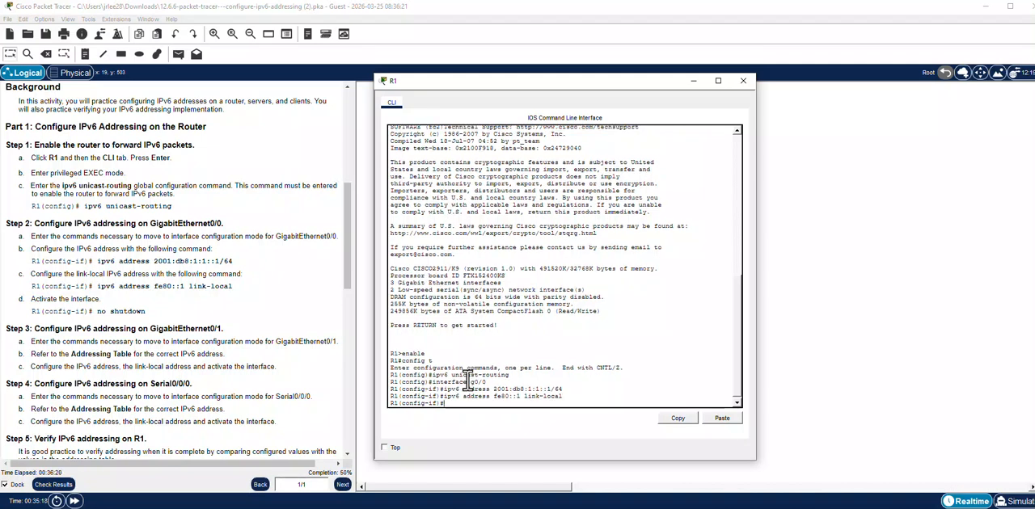
{"action": "type", "text": "no shut"}
{"action": "key", "text": "Return"}
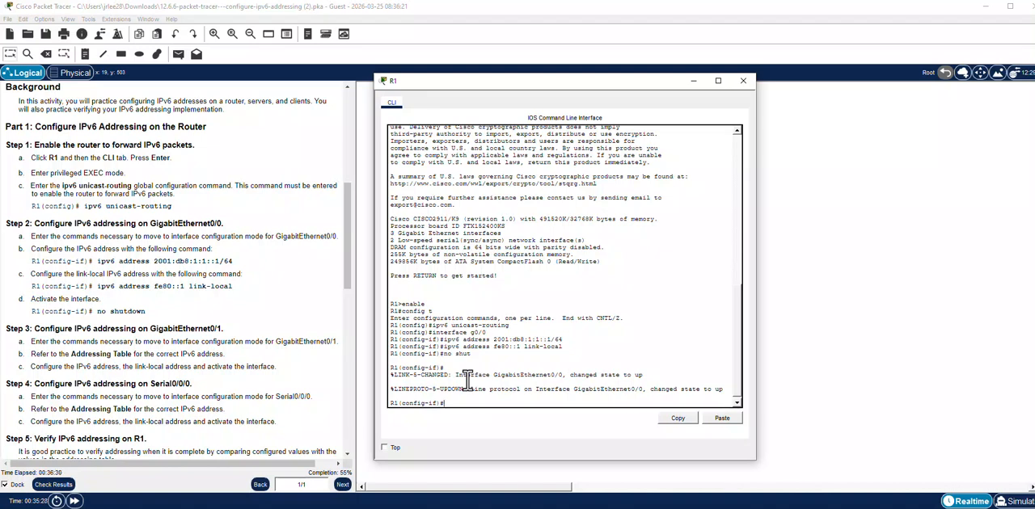
Switch to configuring R1's GigabitEthernet0/1 with the command interface g0/1.
{"action": "type", "text": "interface g0/"}
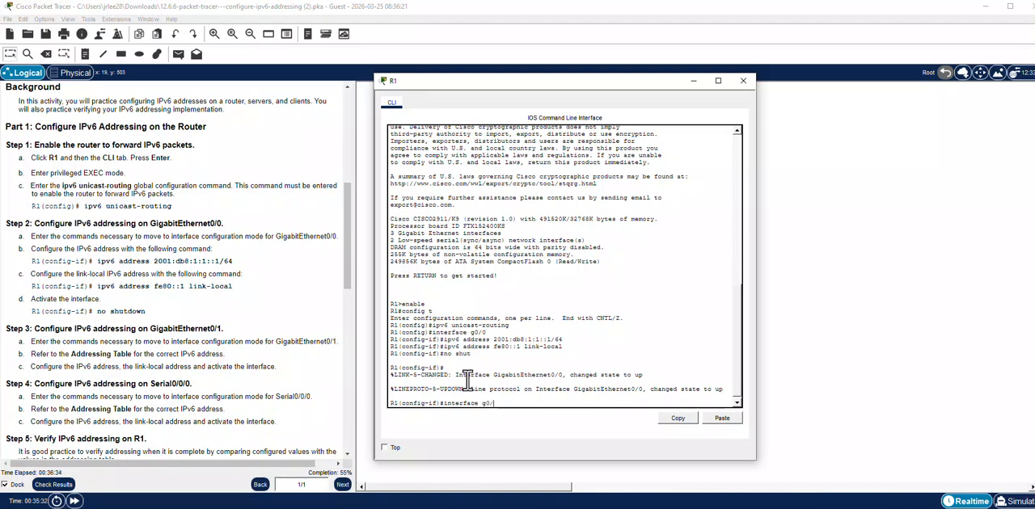
{"action": "type", "text": "1"}
{"action": "key", "text": "Return"}
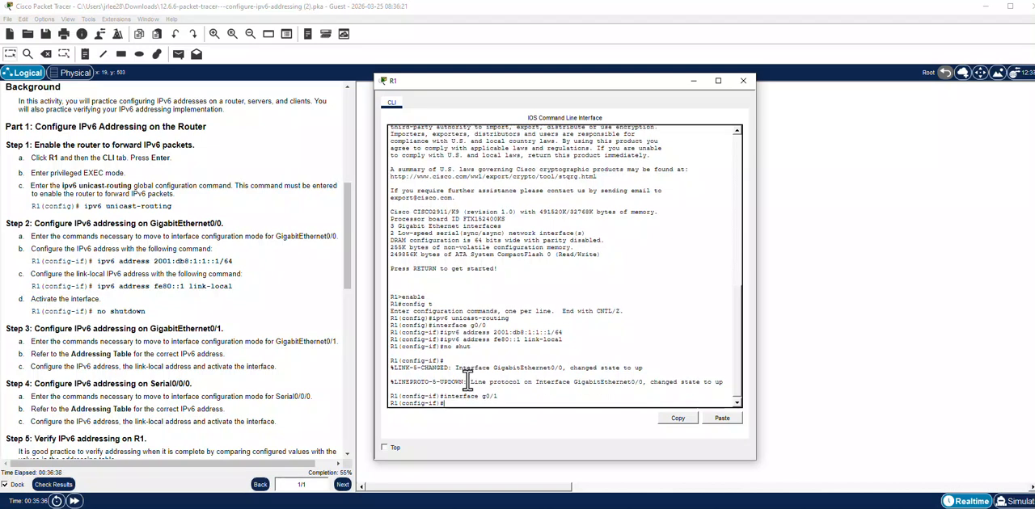
Assign the IPv6 address 2001:db8:1:2::1/64 to R1's GigabitEthernet0/1 interface with the ipv6 address command.
{"action": "type", "text": "ipv6 address 2"}
{"action": "type", "text": "001:db8"}
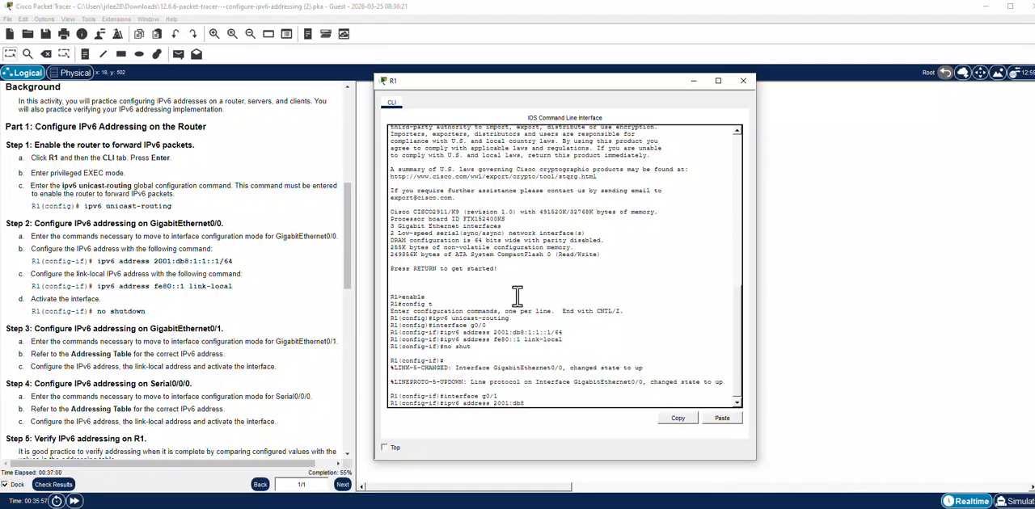
{"action": "type", "text": ":1:2::1/64"}
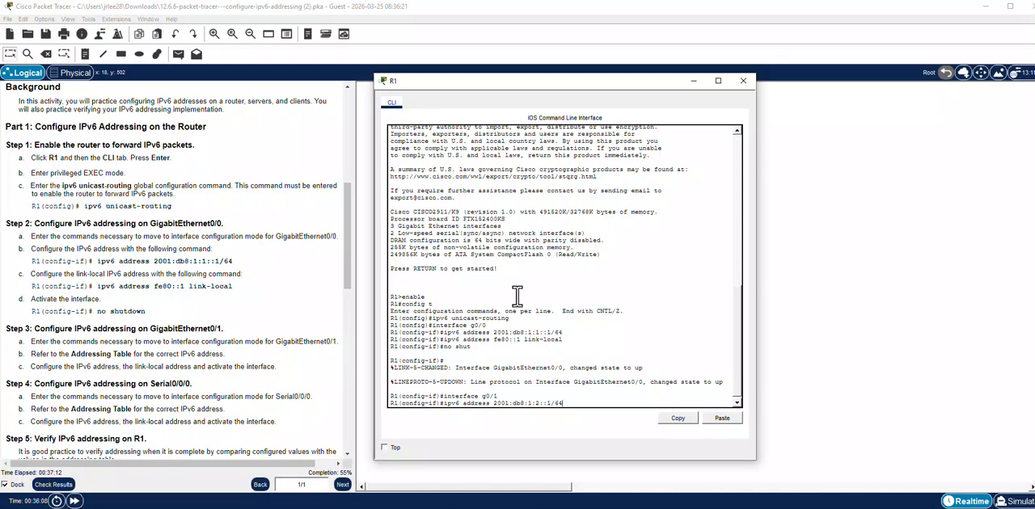
{"action": "key", "text": "Return"}
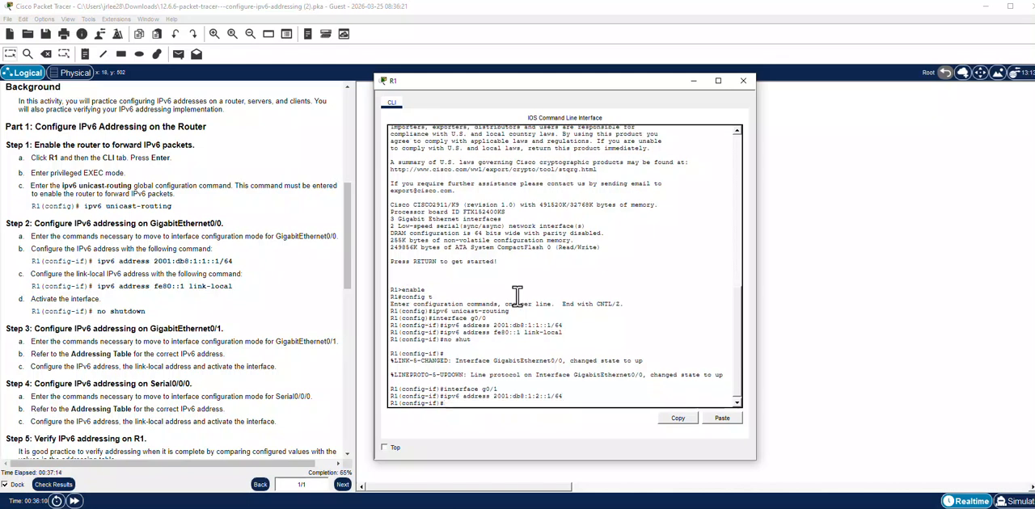
Configure GigabitEthernet0/1 with ipv6 address fe80::1 link-local and activate the interface with no shut.
{"action": "type", "text": "ipv6 address fe80:"}
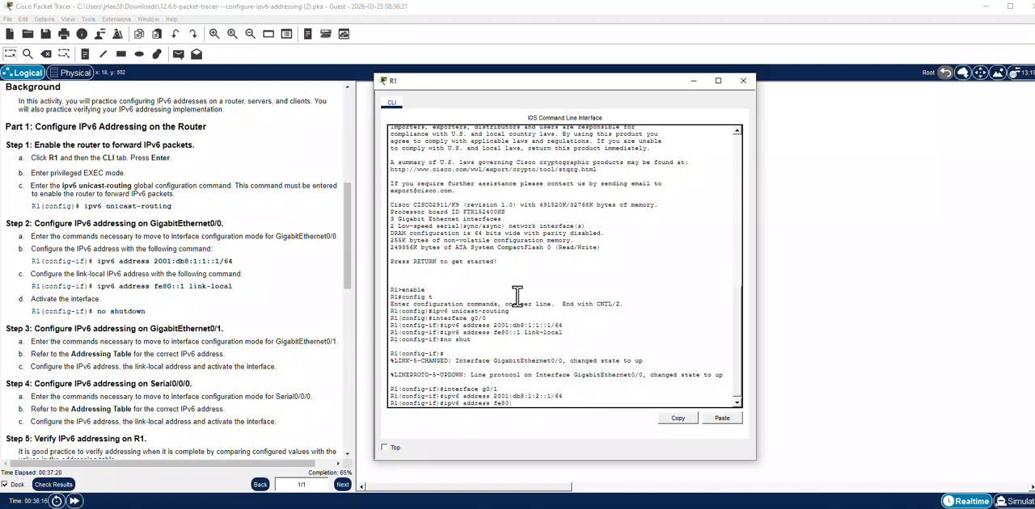
{"action": "type", "text": ":1 link-local"}
{"action": "key", "text": "Return"}
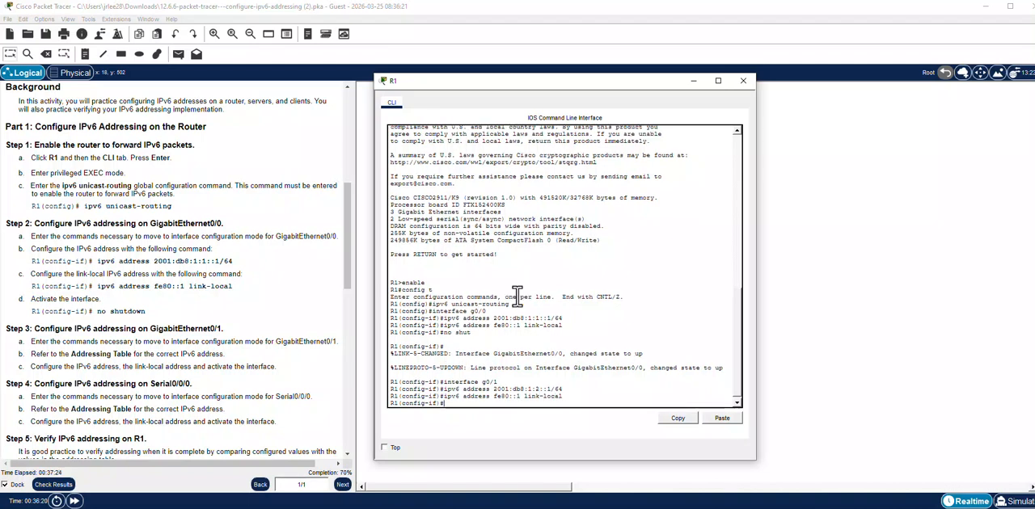
{"action": "type", "text": "no shut"}
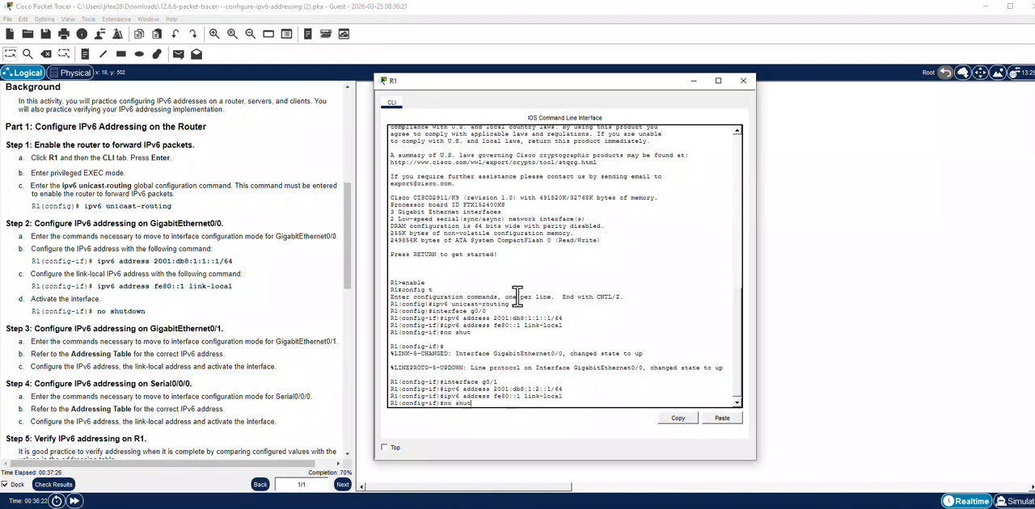
{"action": "key", "text": "Return"}
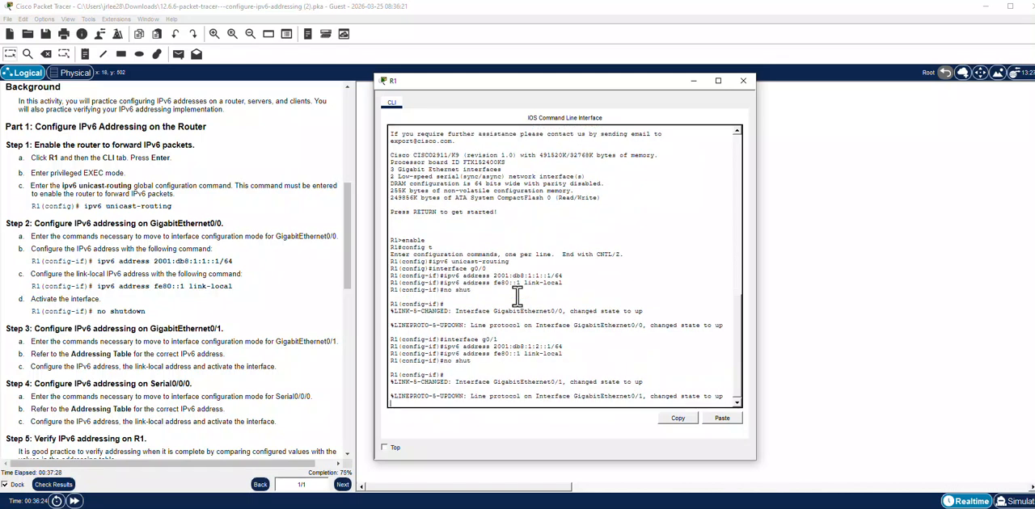
{"action": "key", "text": "Return"}
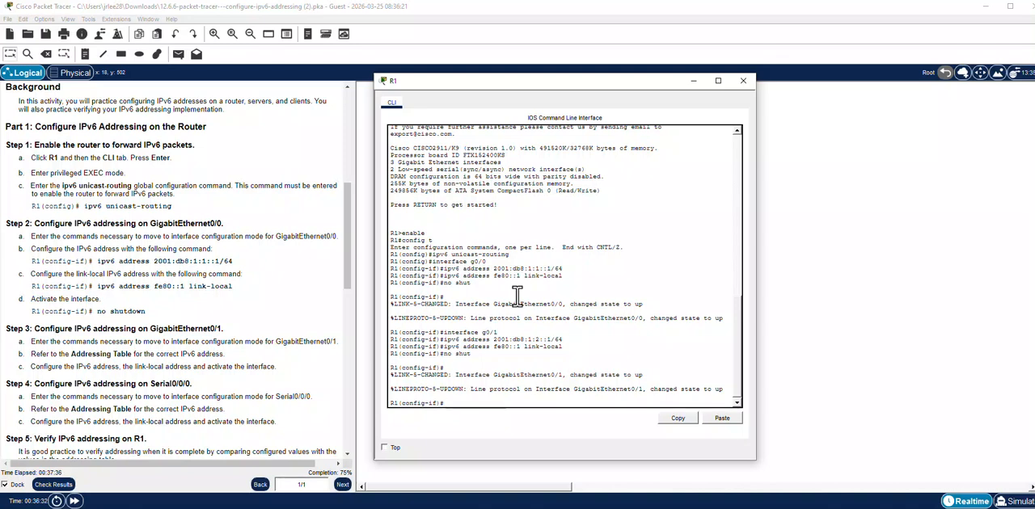
Switch to configuring R1's Serial0/0/0 with the command interface s0/0/0.
{"action": "type", "text": "interface"}
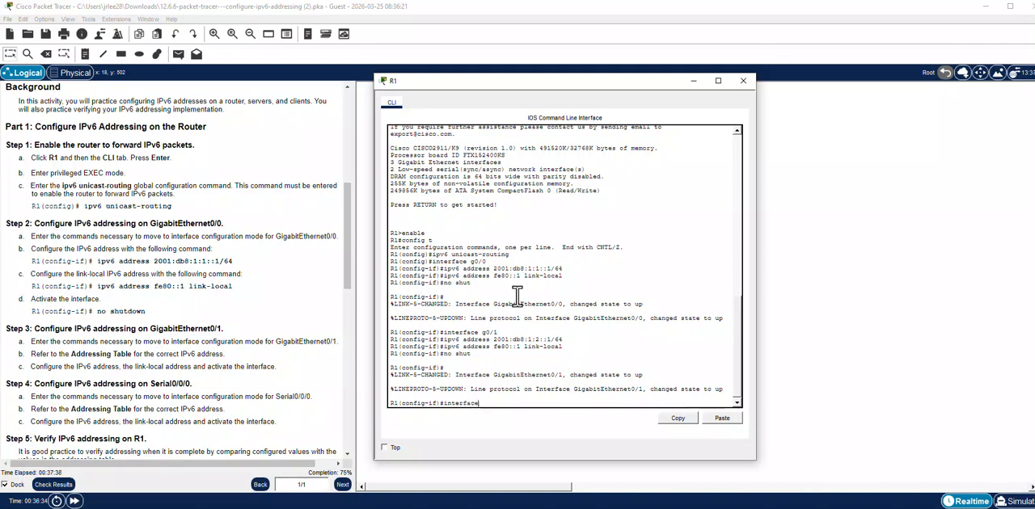
{"action": "type", "text": " s0/0/0"}
{"action": "key", "text": "Return"}
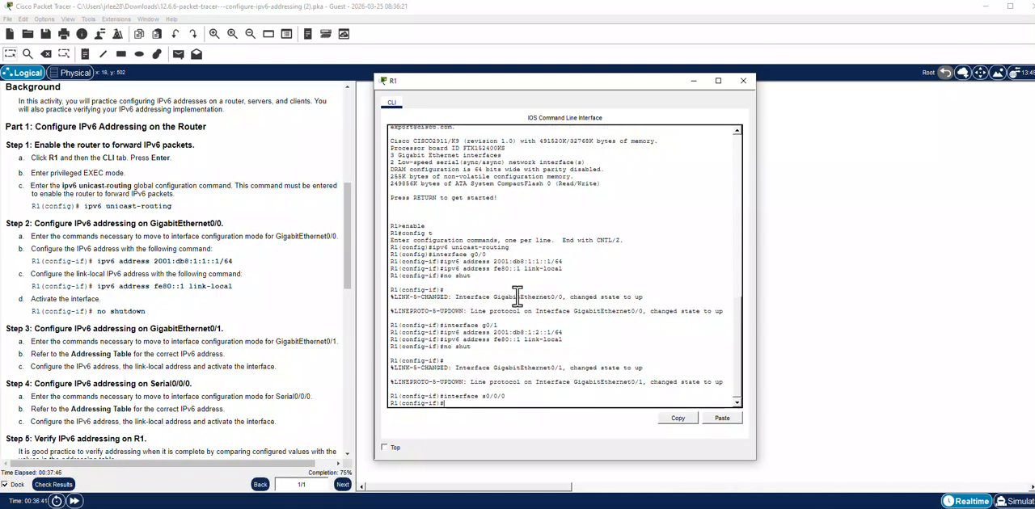
Assign the IPv6 address 2001:db8:1:a001::2/64 to R1's Serial0/0/0 interface, consulting the instructions' addressing table for the value.
{"action": "type", "text": "ipv6 address"}
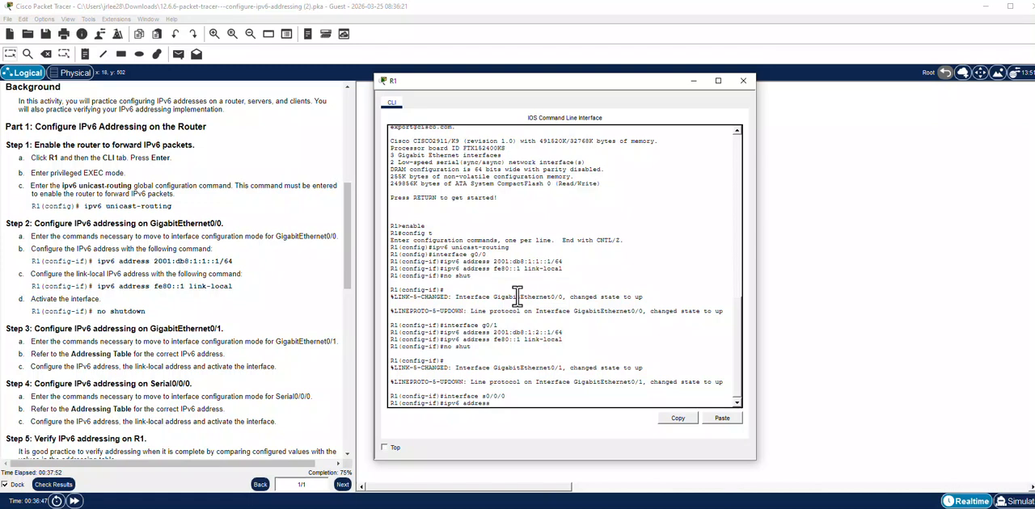
{"action": "type", "text": " 2001:db8:1:"}
{"action": "left_click", "coordinate": [350, 270]}
{"action": "left_click_drag", "start_coordinate": [349, 263], "coordinate": [352, 180]}
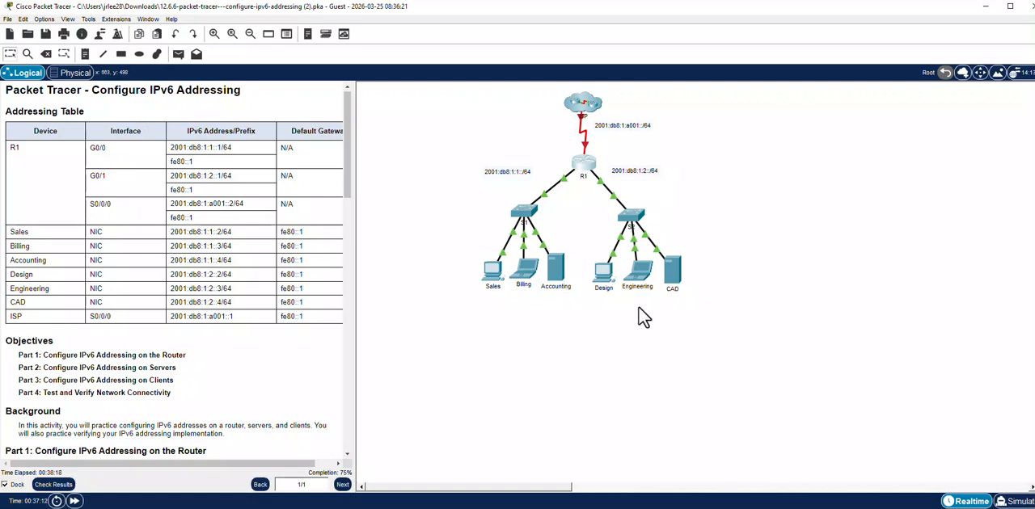
{"action": "left_click", "coordinate": [587, 168]}
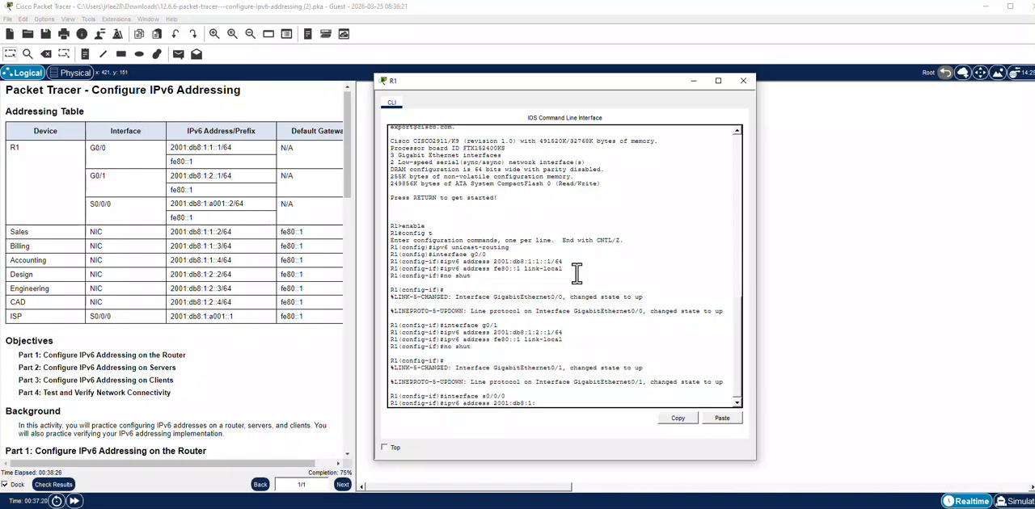
{"action": "type", "text": "a"}
{"action": "type", "text": "991"}
{"action": "key", "text": "BackSpace"}
{"action": "key", "text": "BackSpace"}
{"action": "key", "text": "BackSpace"}
{"action": "type", "text": "001"}
{"action": "type", "text": "::2/64"}
{"action": "key", "text": "Return"}
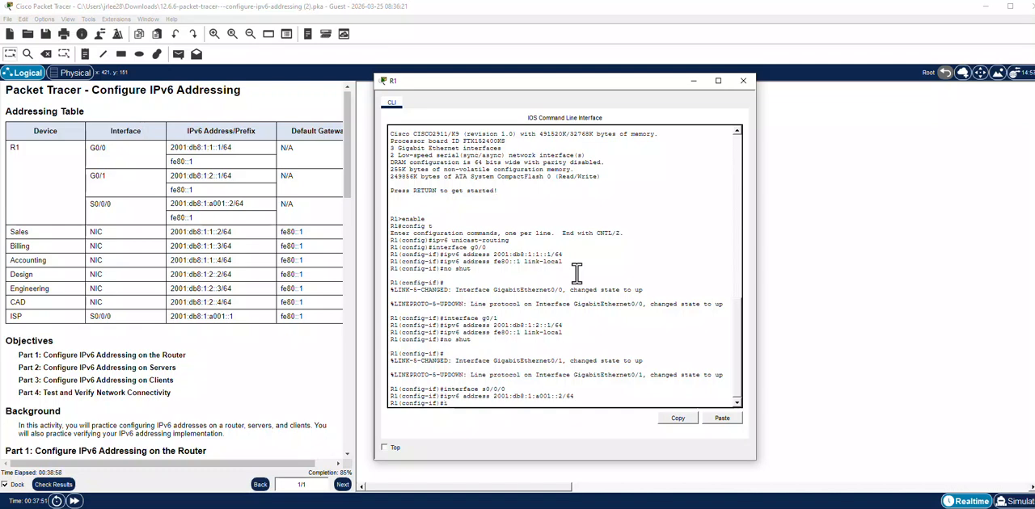
Configure Serial0/0/0 with ipv6 address fe80::1 link-local and activate the interface with no shut.
{"action": "type", "text": "pv6 address fe"}
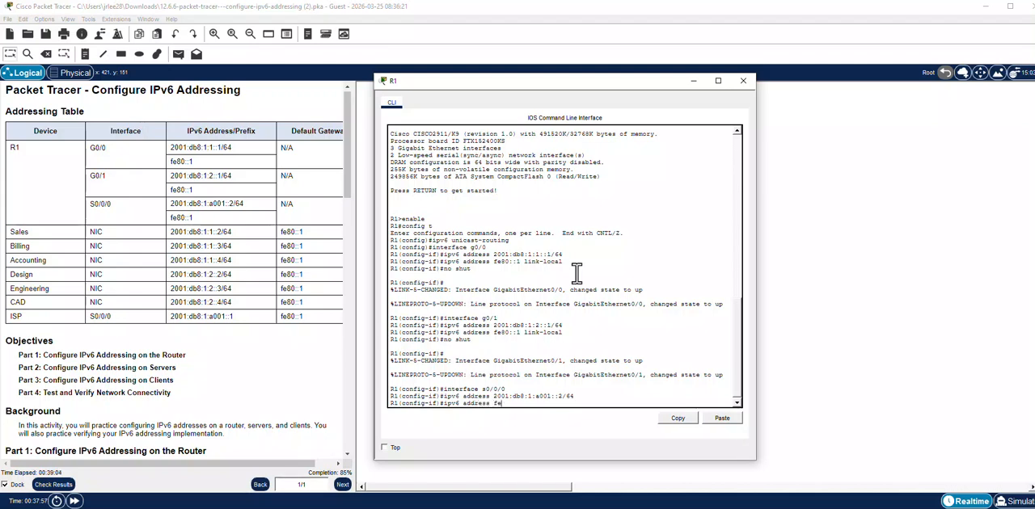
{"action": "type", "text": "80::1"}
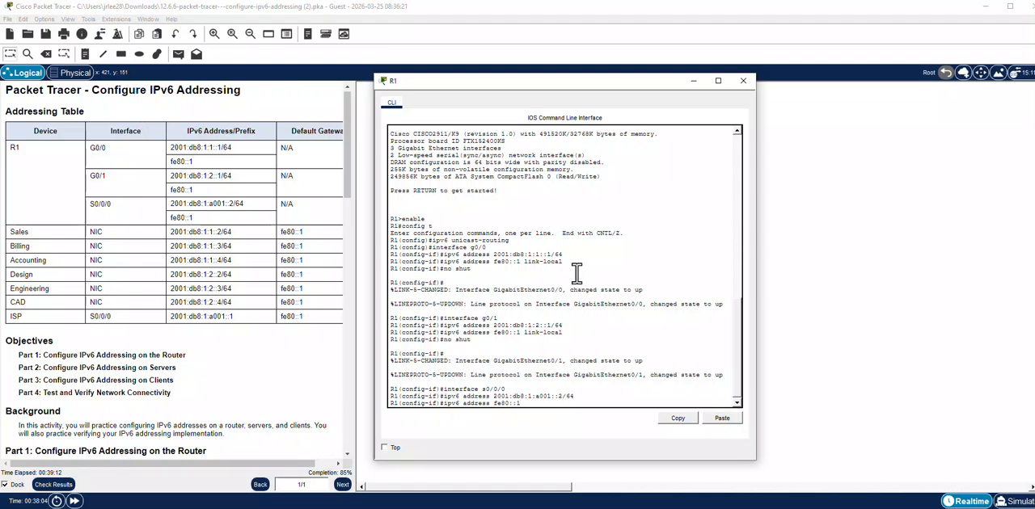
{"action": "type", "text": " link"}
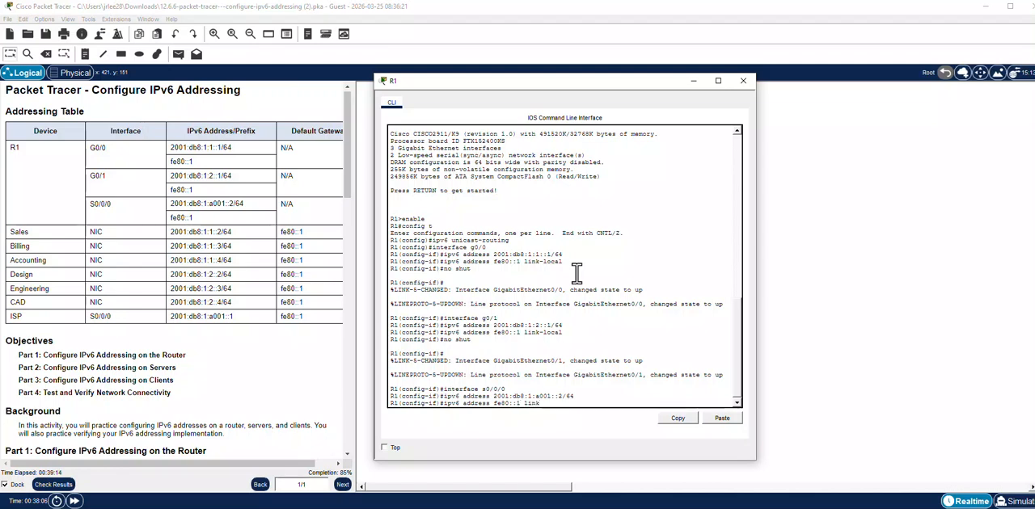
{"action": "type", "text": "-local"}
{"action": "key", "text": "Return"}
{"action": "type", "text": "no shut"}
{"action": "key", "text": "Return"}
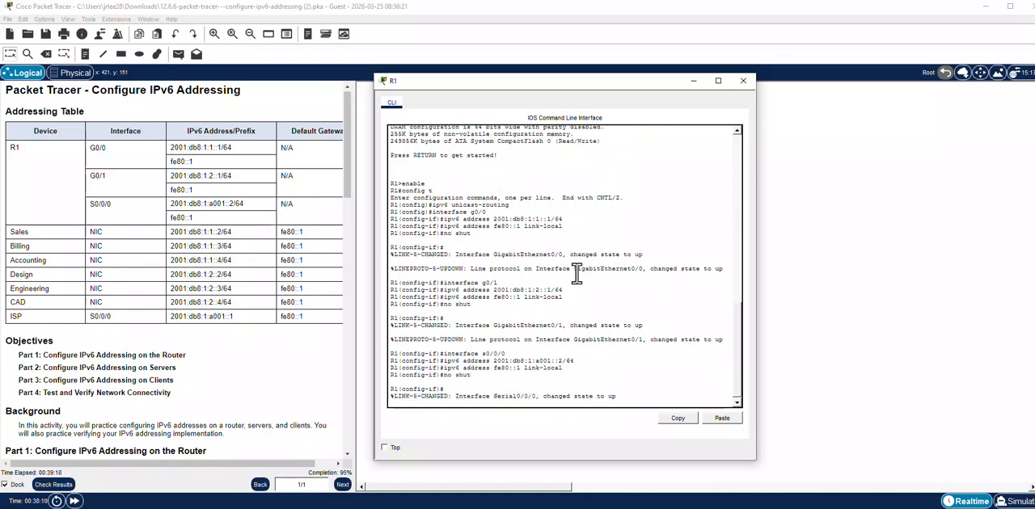
{"action": "key", "text": "Return"}
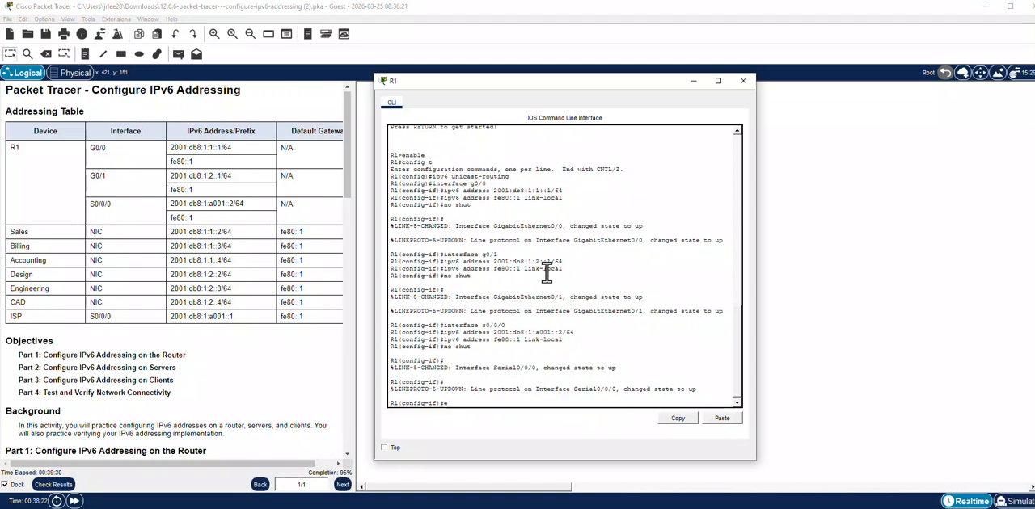
Exit configuration mode with end and save R1's running configuration with copy run start, accepting the default destination filename startup-config.
{"action": "type", "text": "nd"}
{"action": "key", "text": "Return"}
{"action": "type", "text": "copy"}
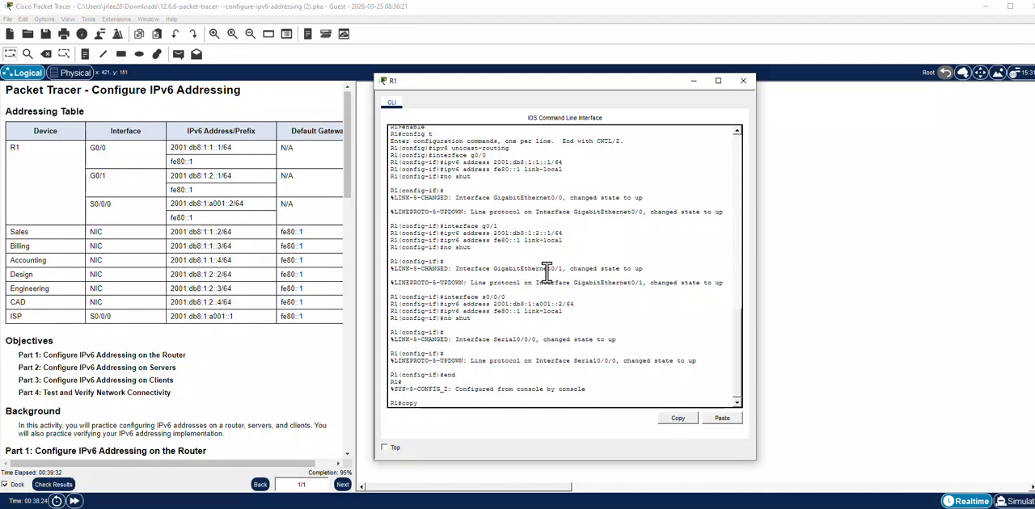
{"action": "type", "text": " run start"}
{"action": "key", "text": "Return"}
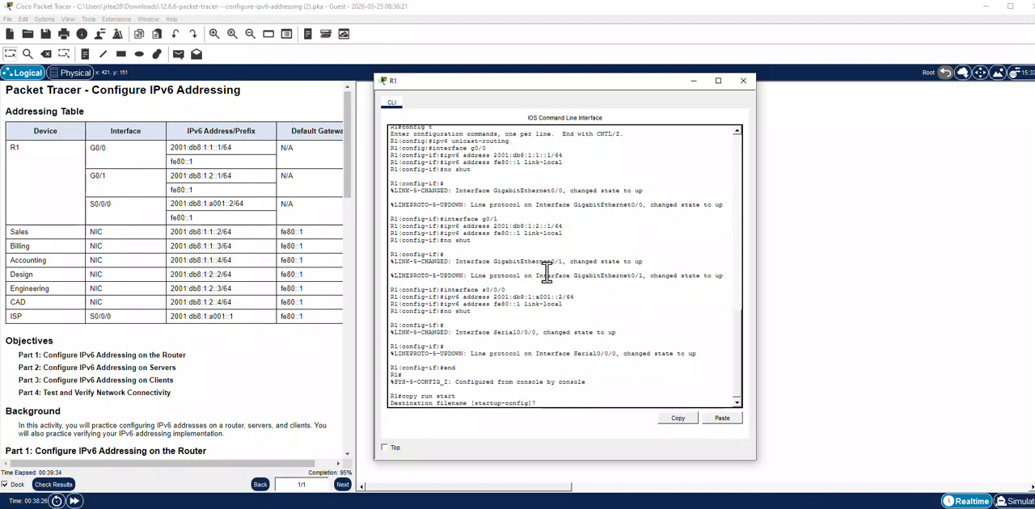
{"action": "key", "text": "Return"}
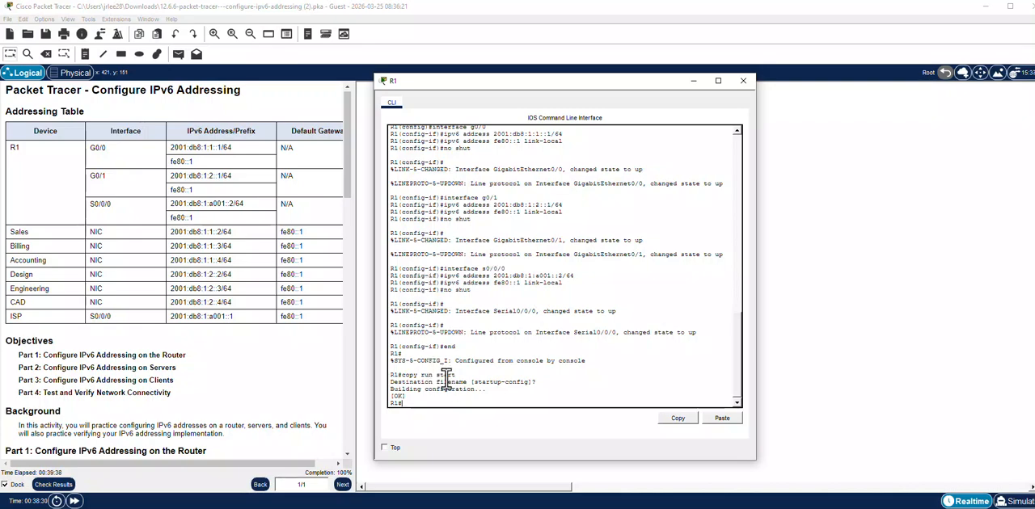
Review the remaining activity instructions down to Part 4, Test and Verify Network Connectivity.
{"action": "left_click_drag", "start_coordinate": [343, 151], "coordinate": [385, 328]}
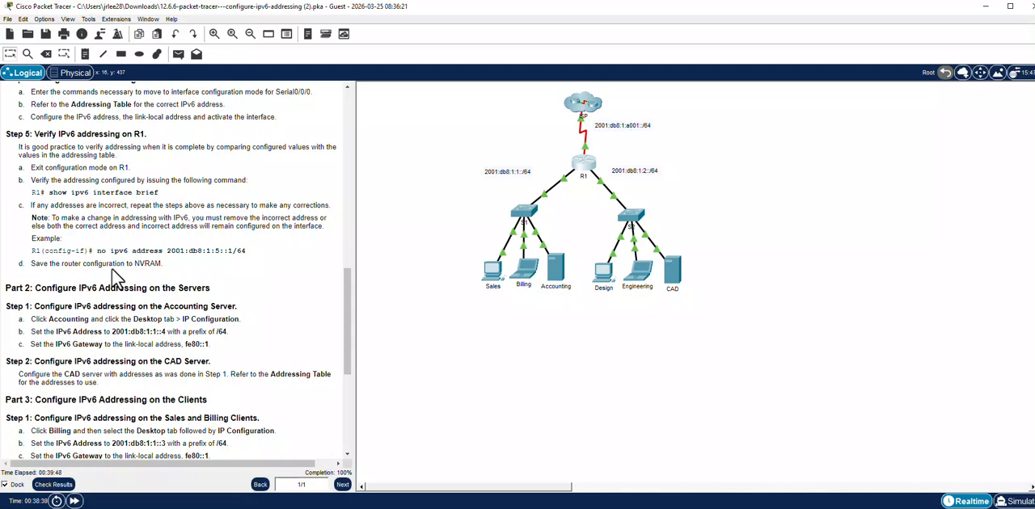
{"action": "left_click_drag", "start_coordinate": [346, 280], "coordinate": [351, 317]}
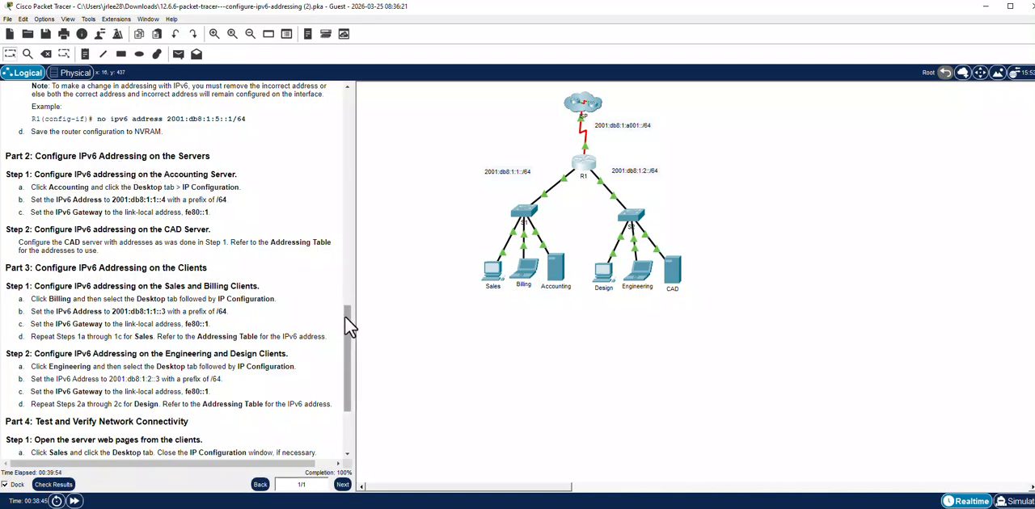
{"action": "left_click_drag", "start_coordinate": [351, 328], "coordinate": [351, 368]}
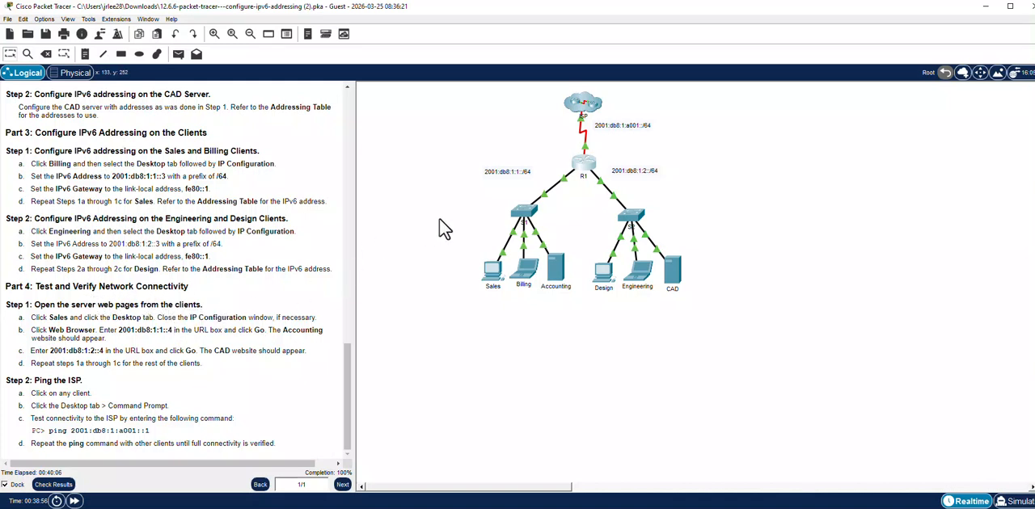
Load the Accounting server's website at 2001:db8:1:1::4 in the Sales client's Web Browser, copying the address from the instructions, and close the client.
{"action": "left_click", "coordinate": [496, 273]}
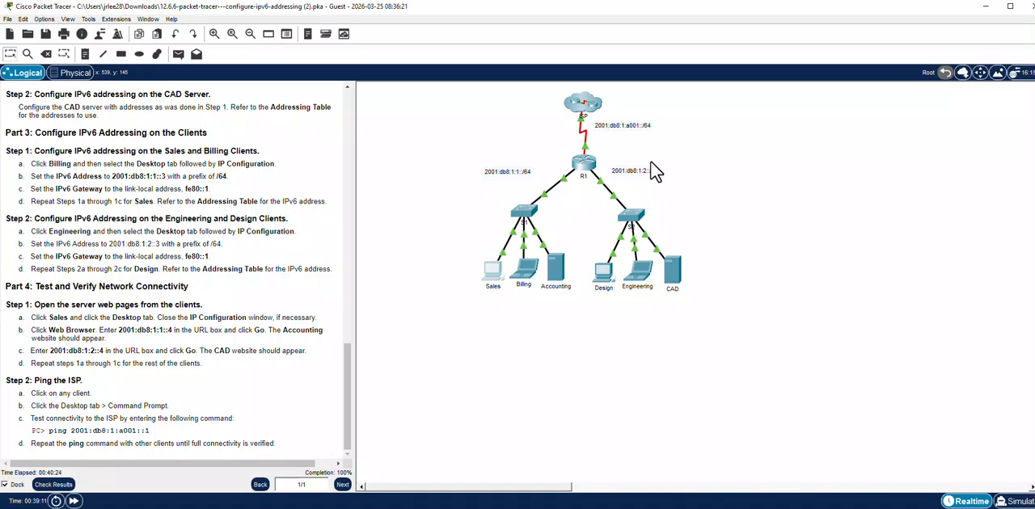
{"action": "left_click", "coordinate": [495, 275]}
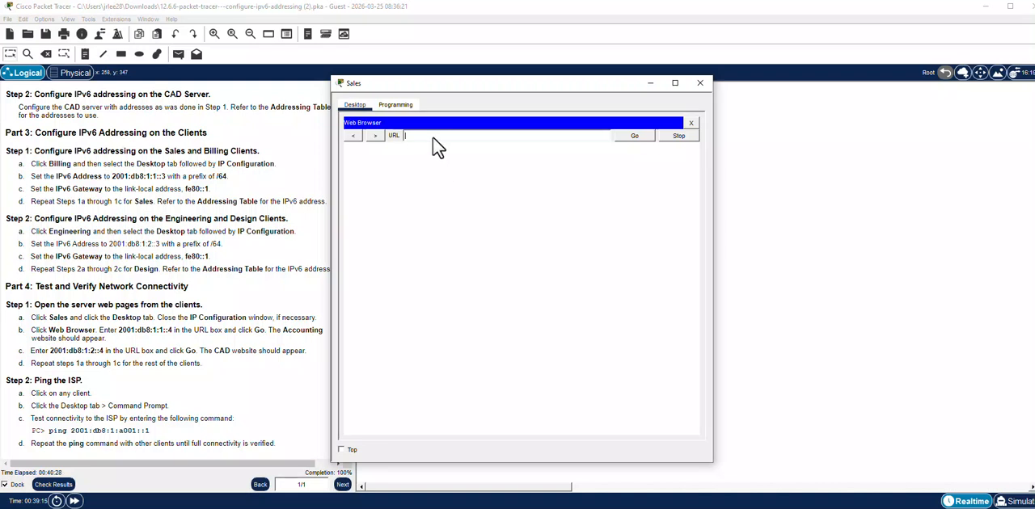
{"action": "left_click_drag", "start_coordinate": [118, 330], "coordinate": [173, 336]}
{"action": "right_click", "coordinate": [168, 332]}
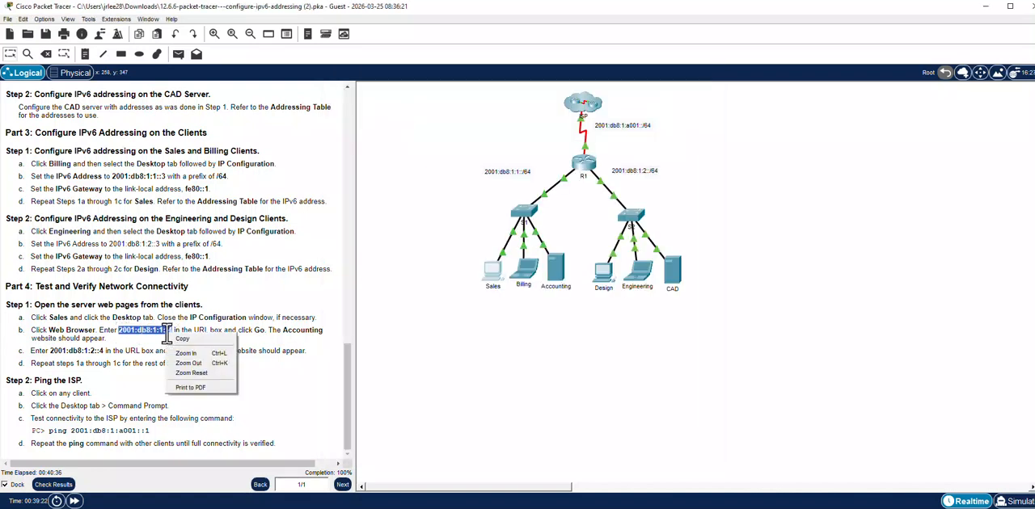
{"action": "left_click", "coordinate": [182, 339]}
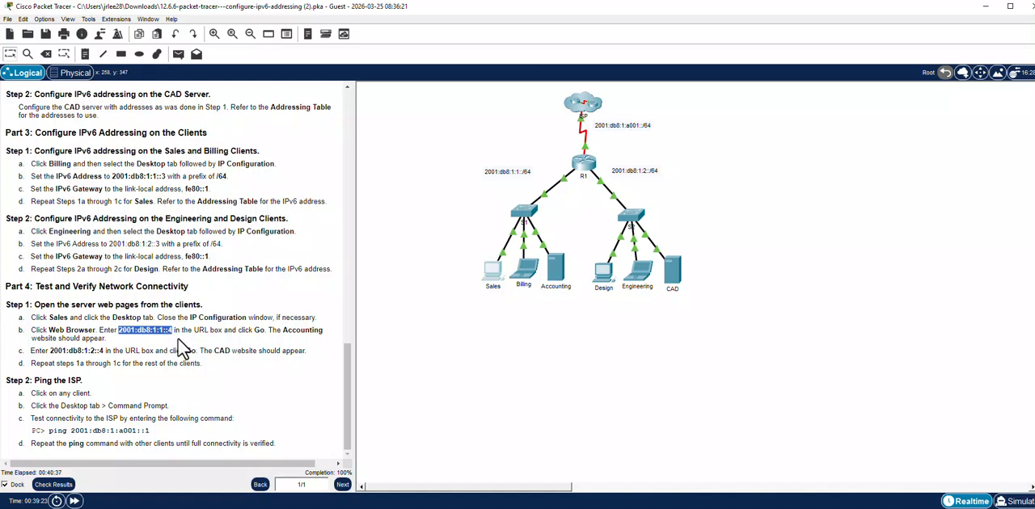
{"action": "left_click", "coordinate": [490, 275]}
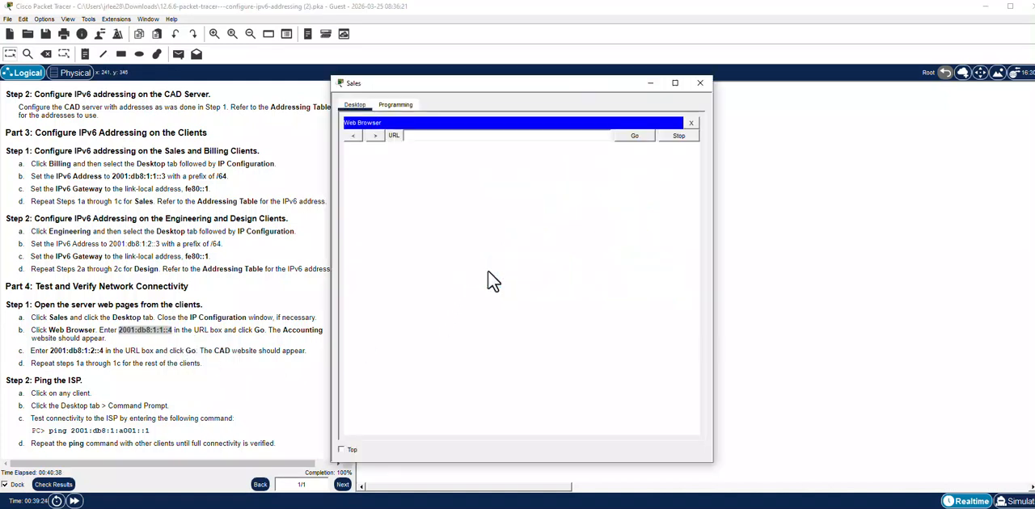
{"action": "right_click", "coordinate": [458, 139]}
{"action": "left_click", "coordinate": [486, 191]}
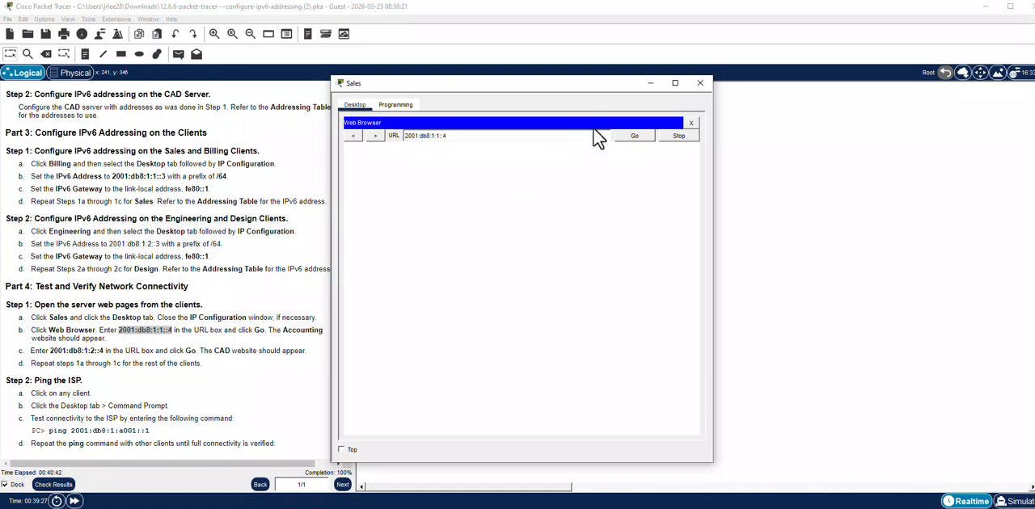
{"action": "left_click", "coordinate": [632, 135]}
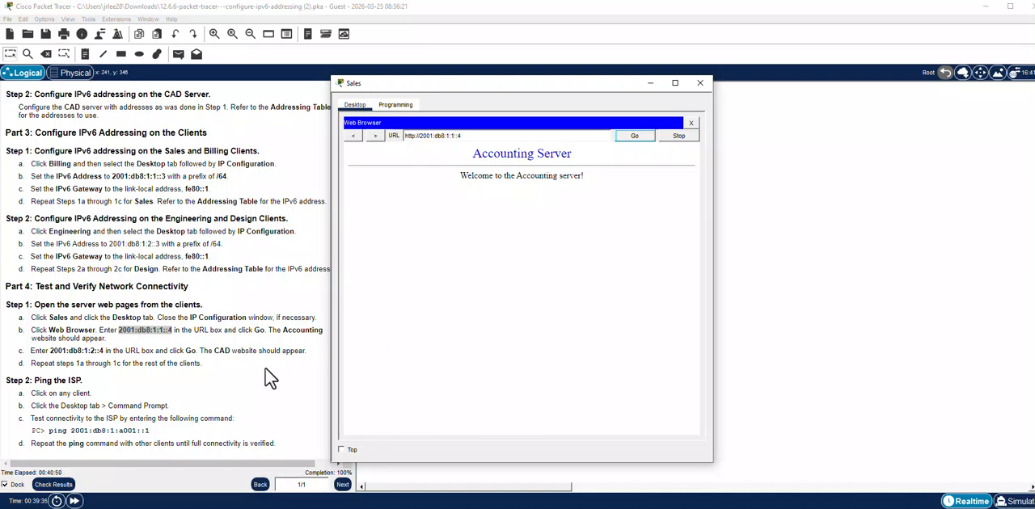
{"action": "left_click", "coordinate": [701, 82]}
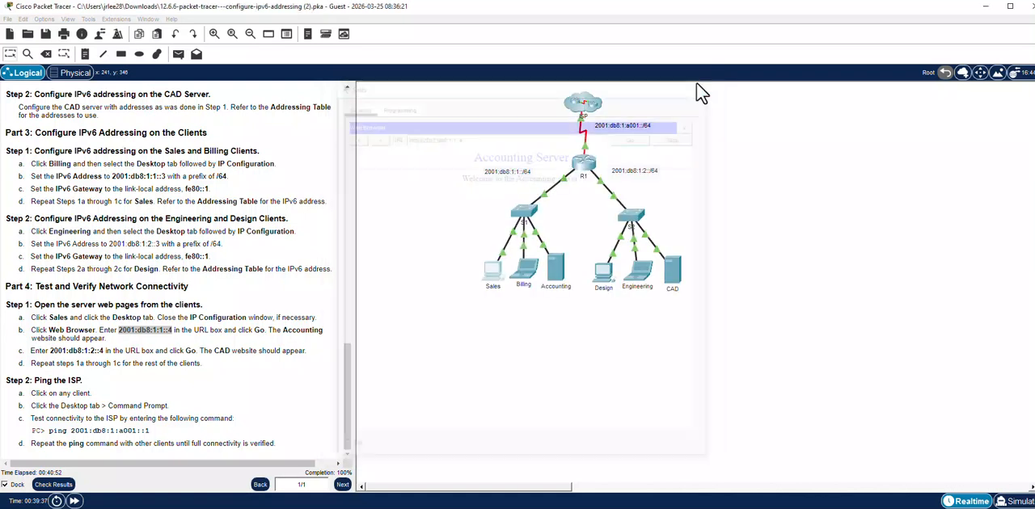
Load the Accounting server's website at 2001:db8:1:1::4 in the Billing client's Web Browser and close the client.
{"action": "left_click", "coordinate": [533, 275]}
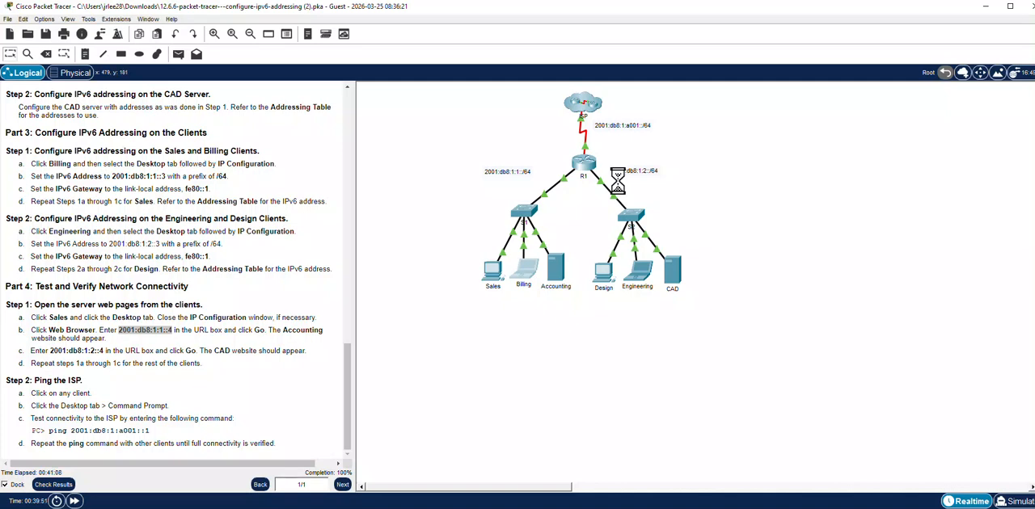
{"action": "left_click", "coordinate": [529, 265]}
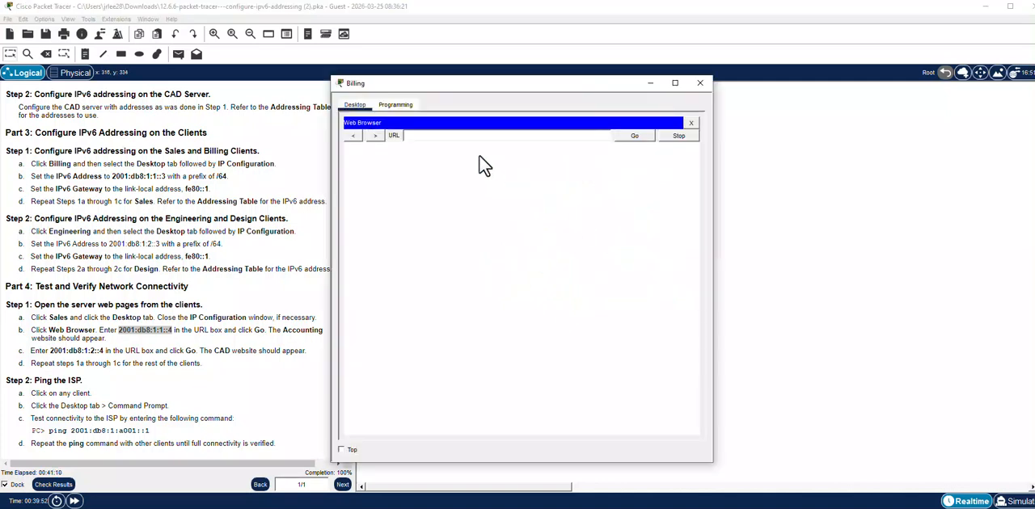
{"action": "right_click", "coordinate": [462, 136]}
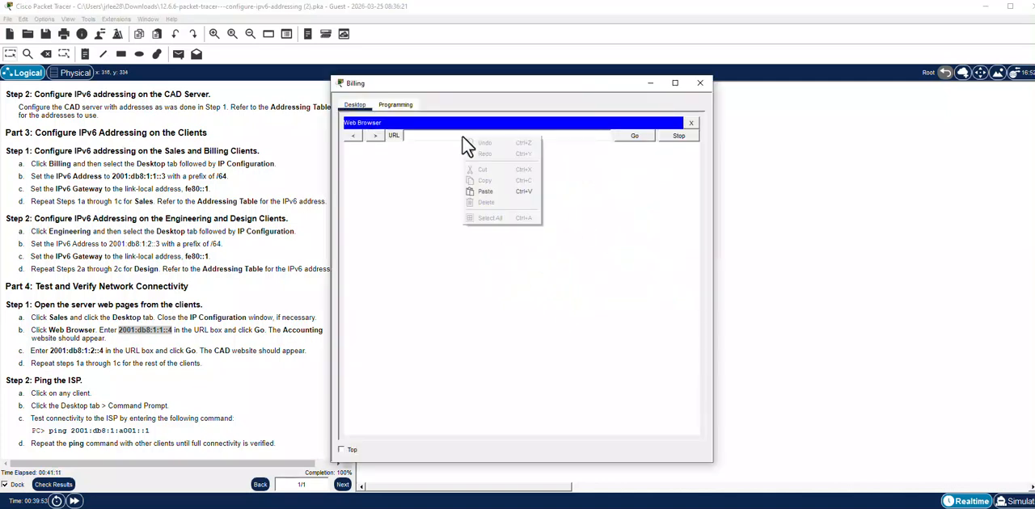
{"action": "left_click", "coordinate": [498, 199]}
{"action": "left_click", "coordinate": [623, 137]}
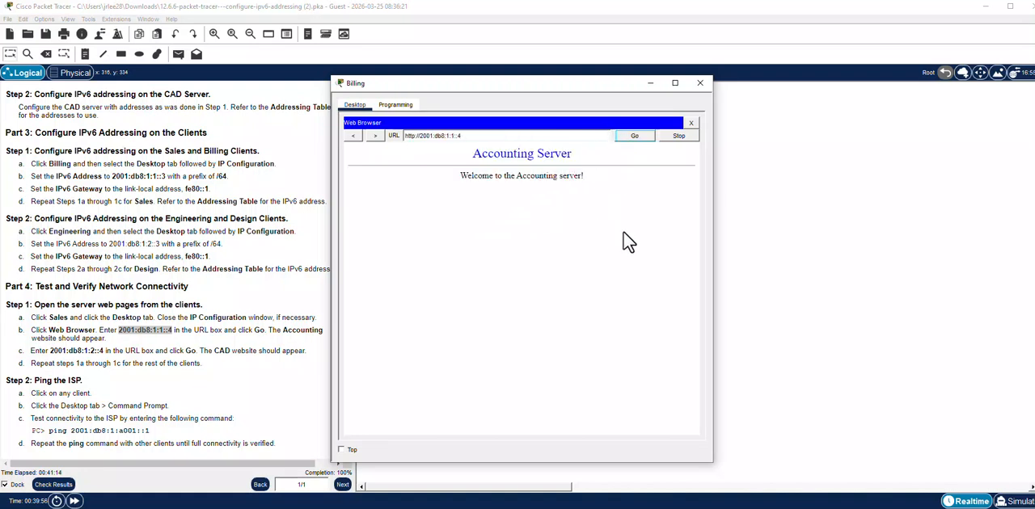
{"action": "left_click", "coordinate": [701, 83]}
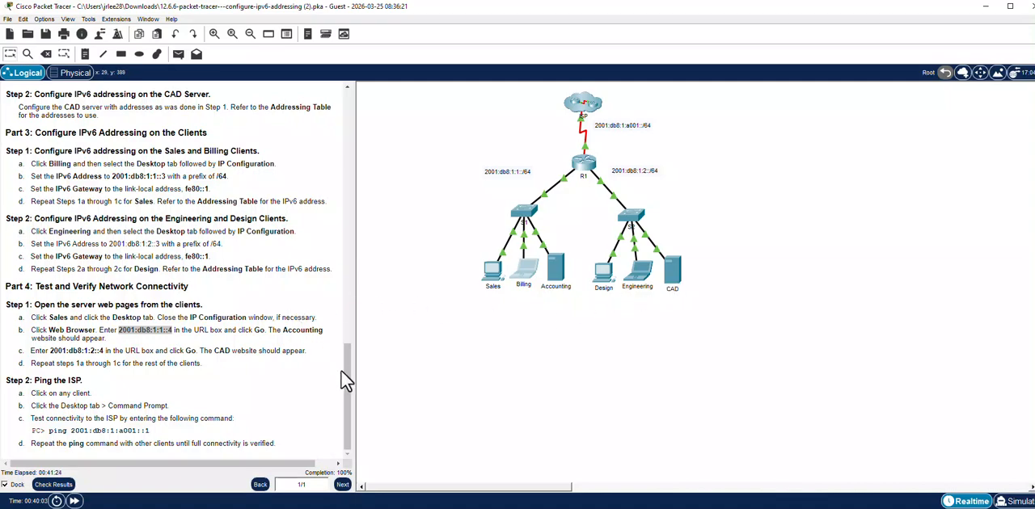
Load the CAD server's website at 2001:db8:1:2::4 in the Sales client's Web Browser, copying the address from the Addressing Table, and close the client.
{"action": "left_click_drag", "start_coordinate": [349, 392], "coordinate": [356, 129]}
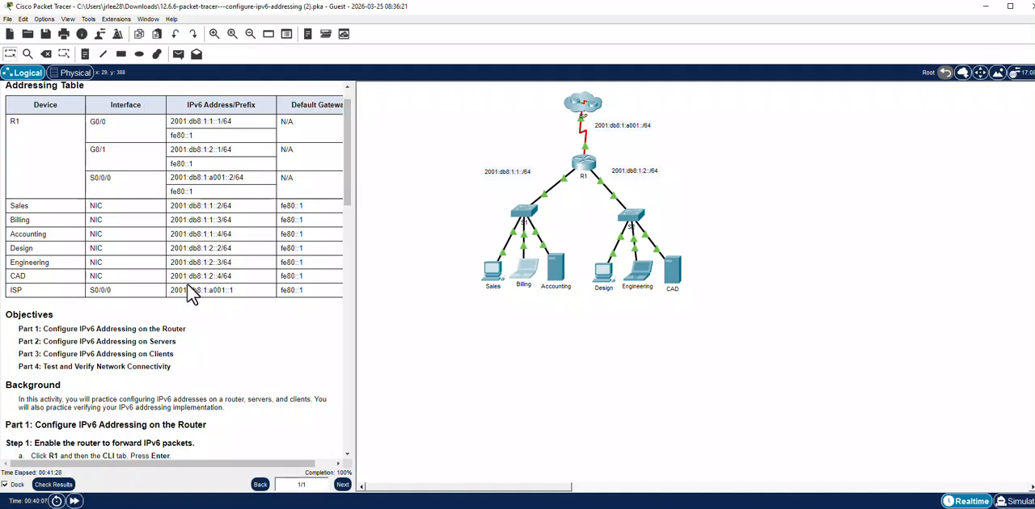
{"action": "left_click_drag", "start_coordinate": [171, 276], "coordinate": [222, 279]}
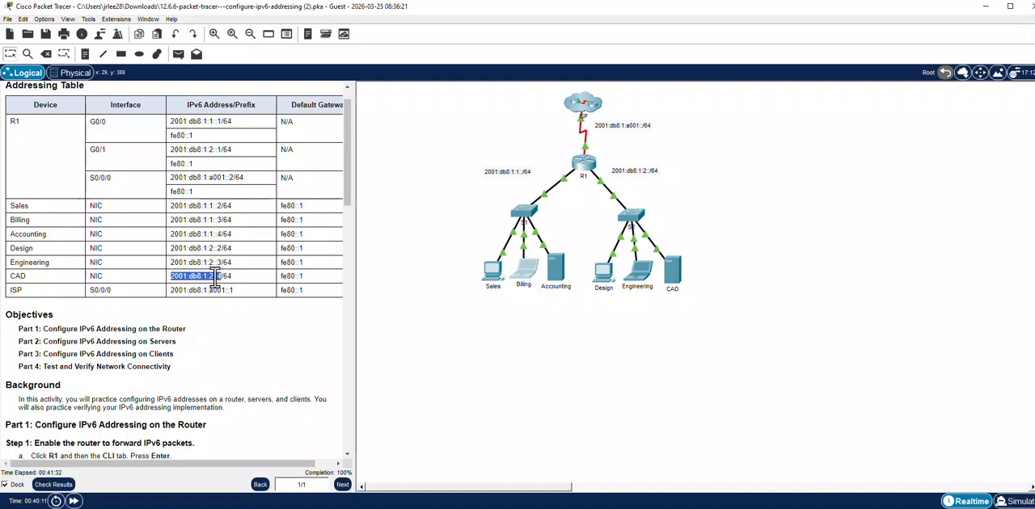
{"action": "right_click", "coordinate": [214, 278]}
{"action": "left_click", "coordinate": [231, 284]}
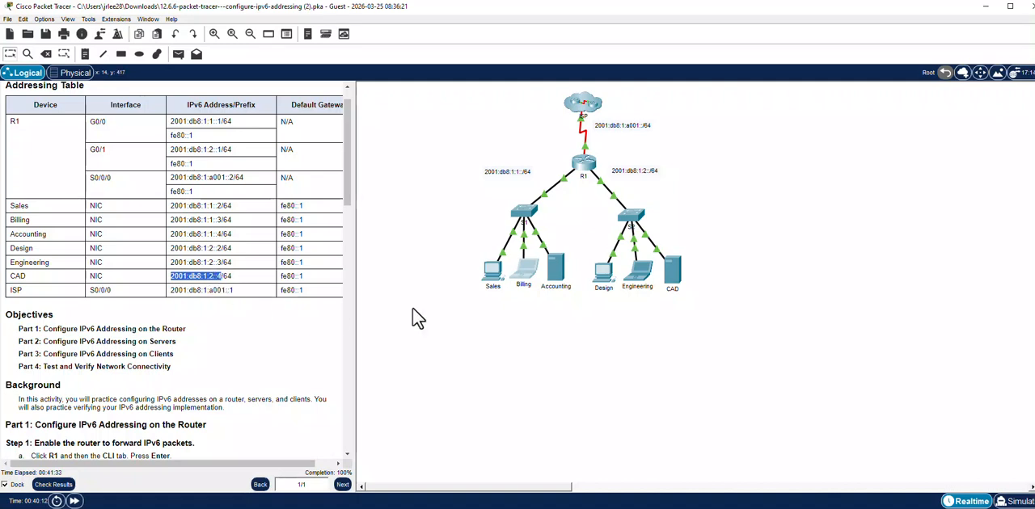
{"action": "left_click", "coordinate": [494, 283]}
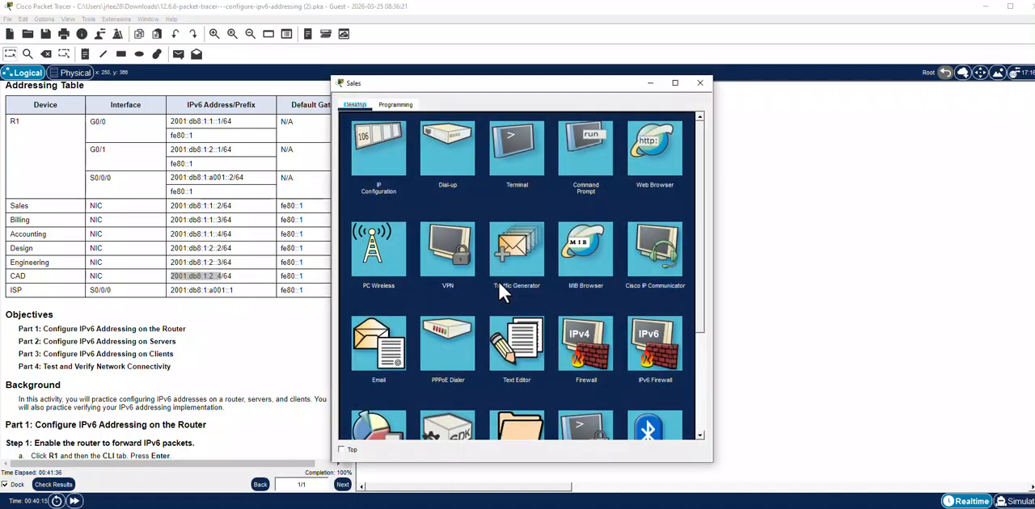
{"action": "left_click", "coordinate": [666, 159]}
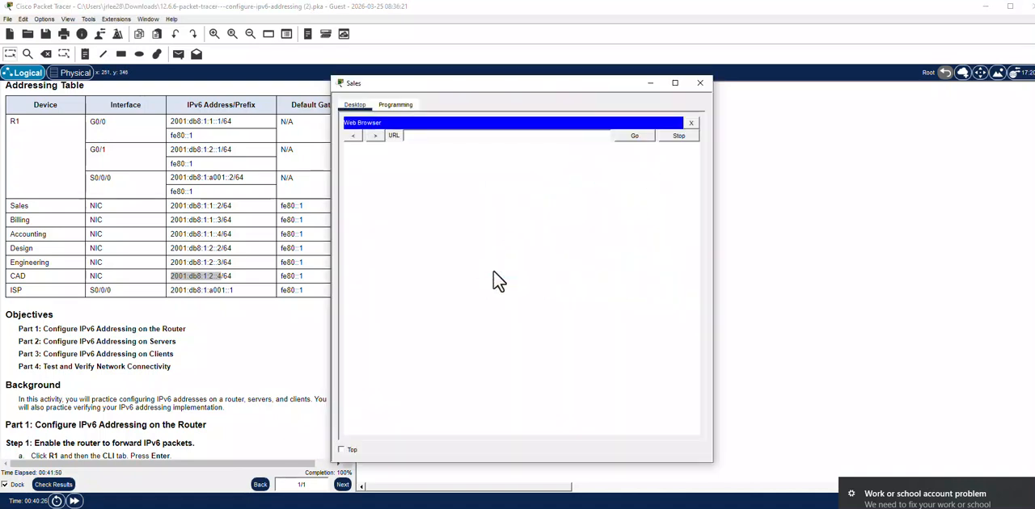
{"action": "right_click", "coordinate": [438, 139]}
{"action": "left_click", "coordinate": [466, 194]}
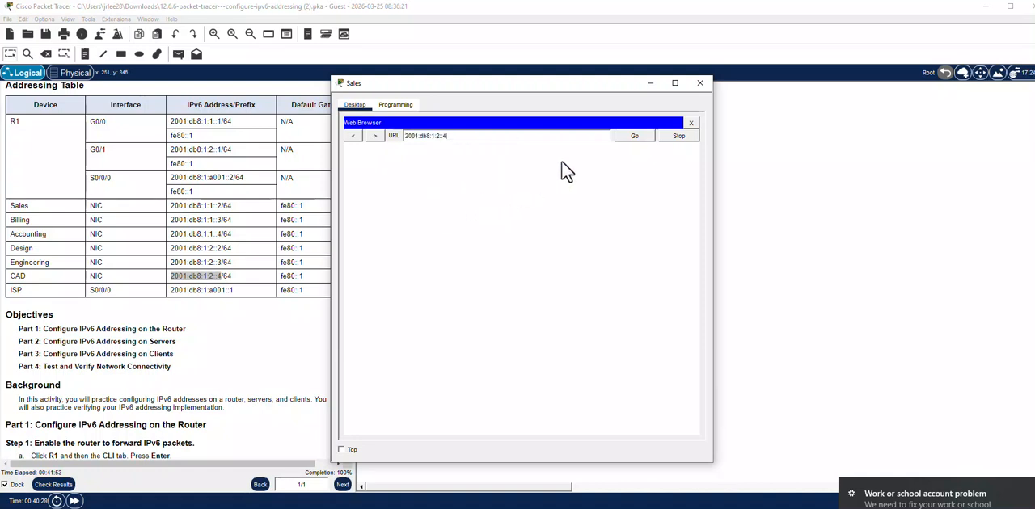
{"action": "left_click", "coordinate": [628, 136]}
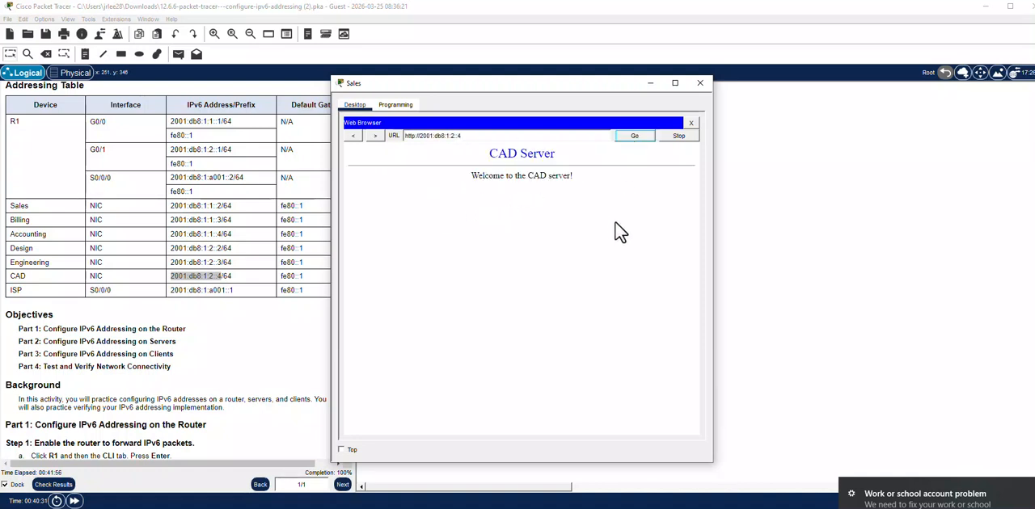
{"action": "left_click", "coordinate": [700, 84]}
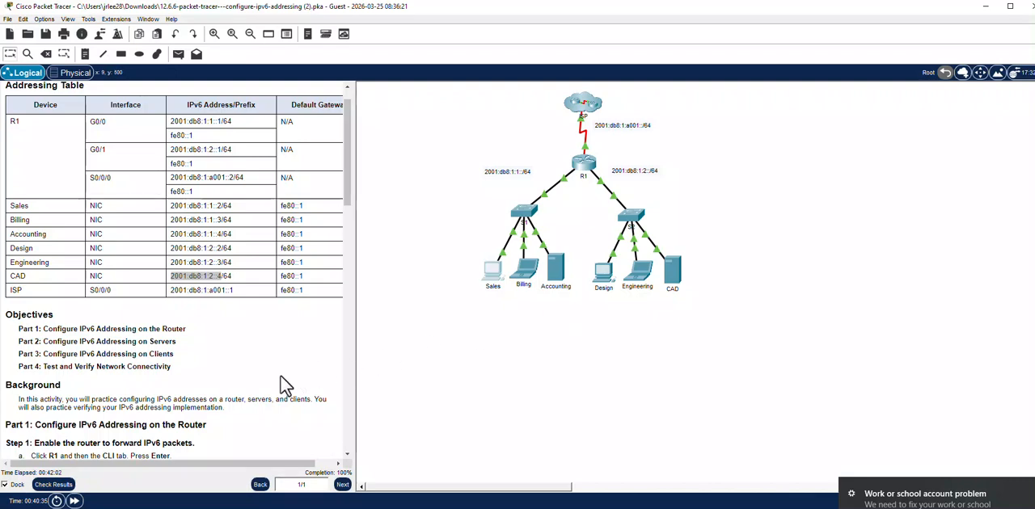
Return to the Ping the ISP instructions and open the Command Prompt on the Design client in place of its IP Configuration.
{"action": "scroll", "coordinate": [270, 384], "scroll_direction": "down", "scroll_amount": 5}
{"action": "scroll", "coordinate": [271, 386], "scroll_direction": "down", "scroll_amount": 14}
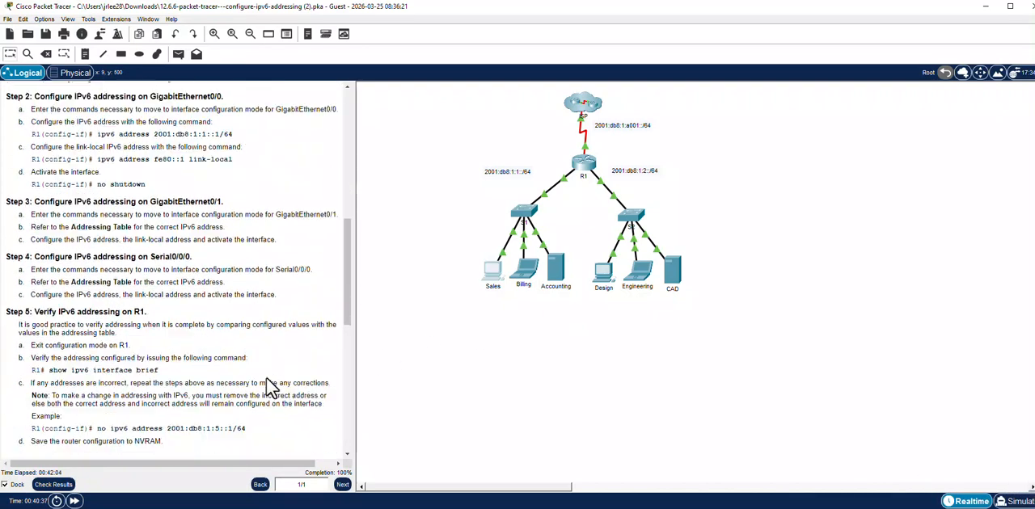
{"action": "scroll", "coordinate": [270, 388], "scroll_direction": "down", "scroll_amount": 1}
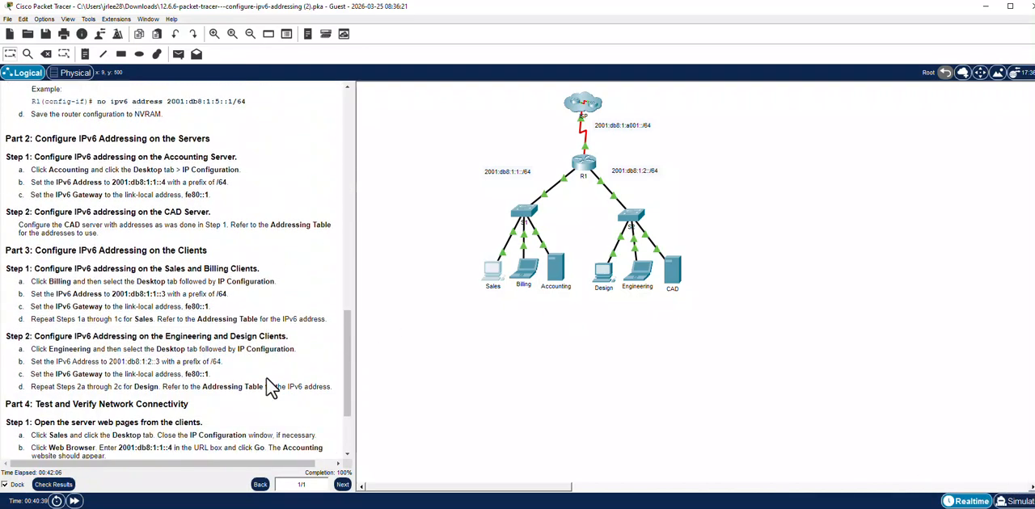
{"action": "scroll", "coordinate": [271, 388], "scroll_direction": "down", "scroll_amount": 4}
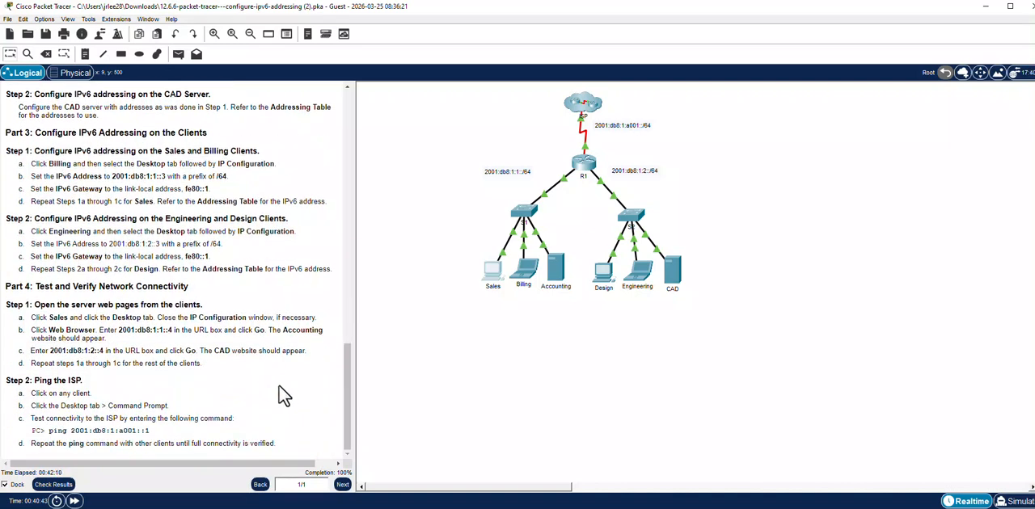
{"action": "left_click", "coordinate": [608, 272]}
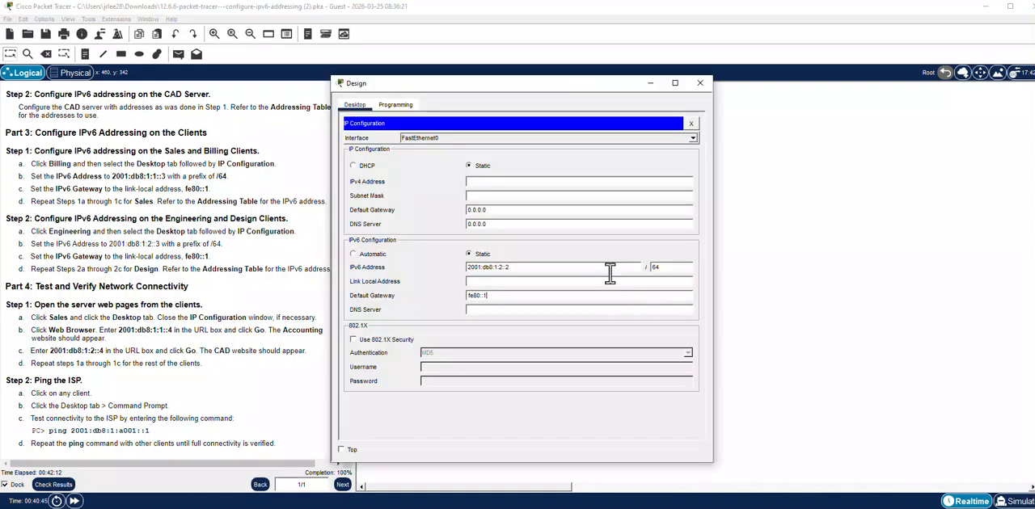
{"action": "left_click", "coordinate": [694, 123]}
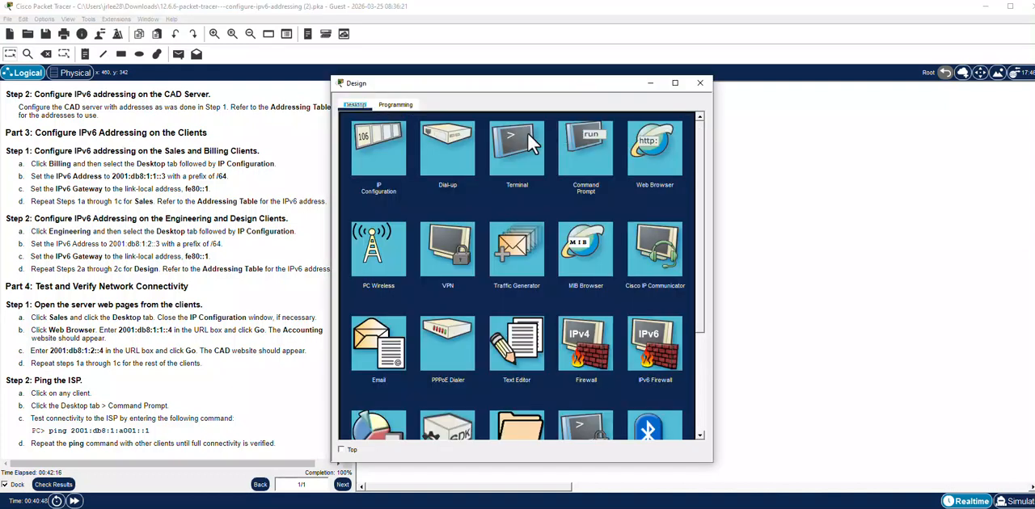
{"action": "left_click", "coordinate": [585, 154]}
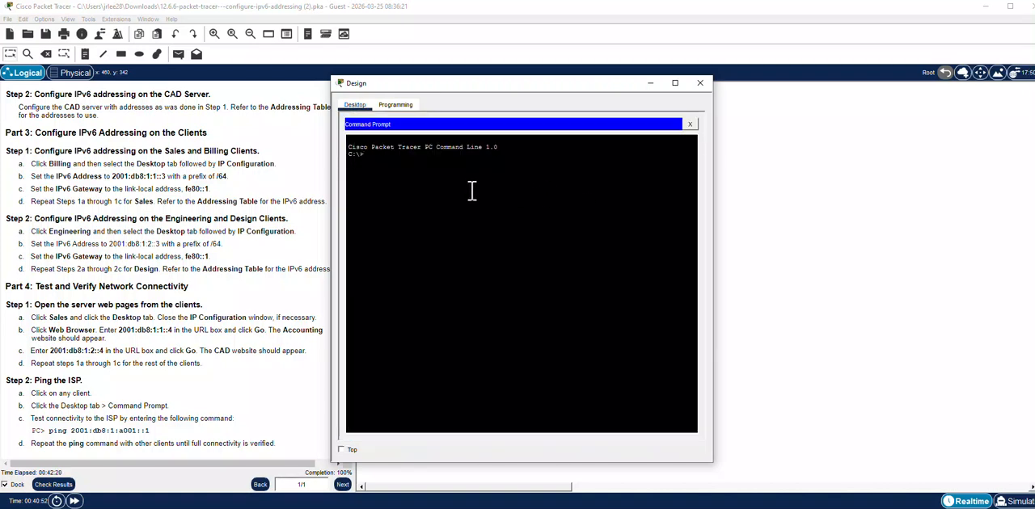
Test the Design client's connectivity to the ISP with ping 2001:db8:1:a001::1 and close the client.
{"action": "type", "text": "ping 2001"}
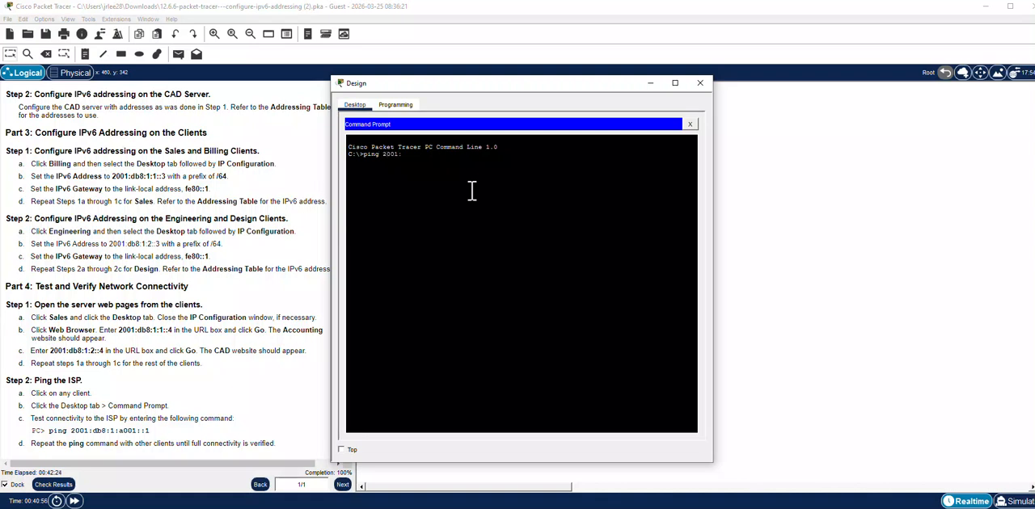
{"action": "type", "text": ":db8:1:a001::1"}
{"action": "key", "text": "Return"}
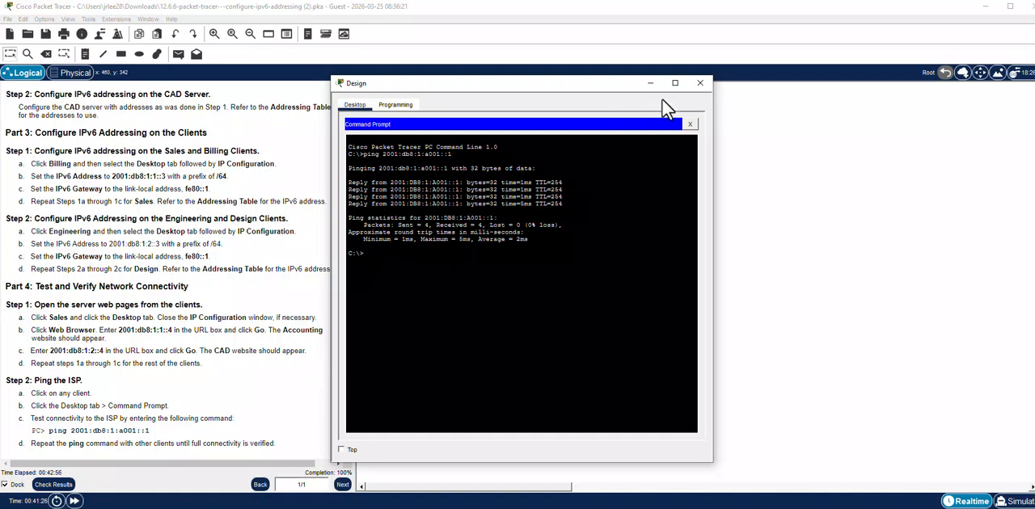
{"action": "left_click", "coordinate": [700, 84]}
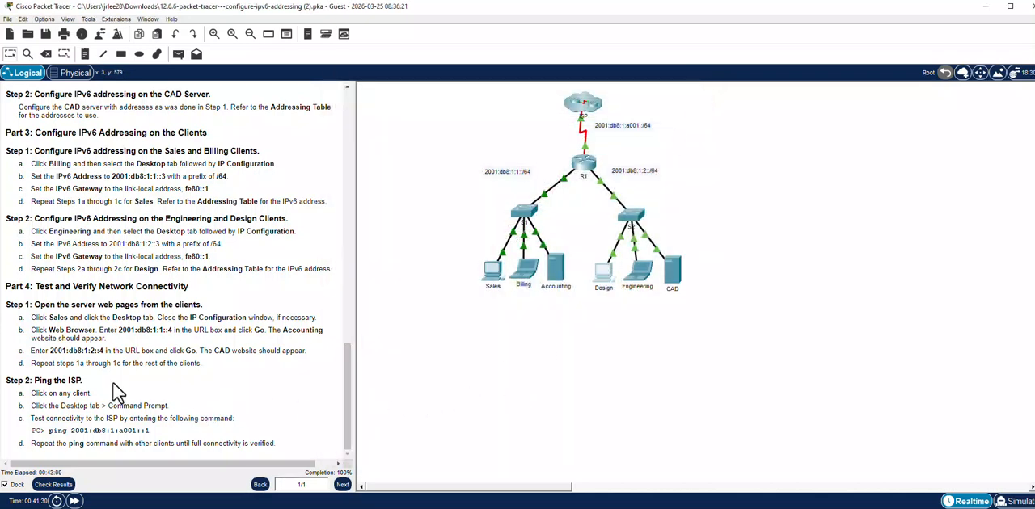
Check the activity results, review the individual assessment items, and return to the network workspace.
{"action": "left_click", "coordinate": [53, 485]}
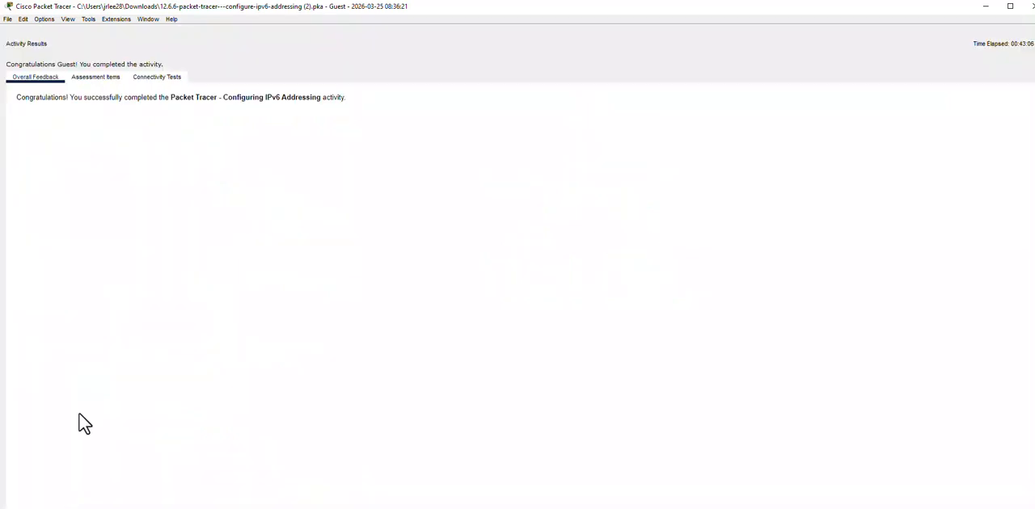
{"action": "left_click", "coordinate": [99, 78]}
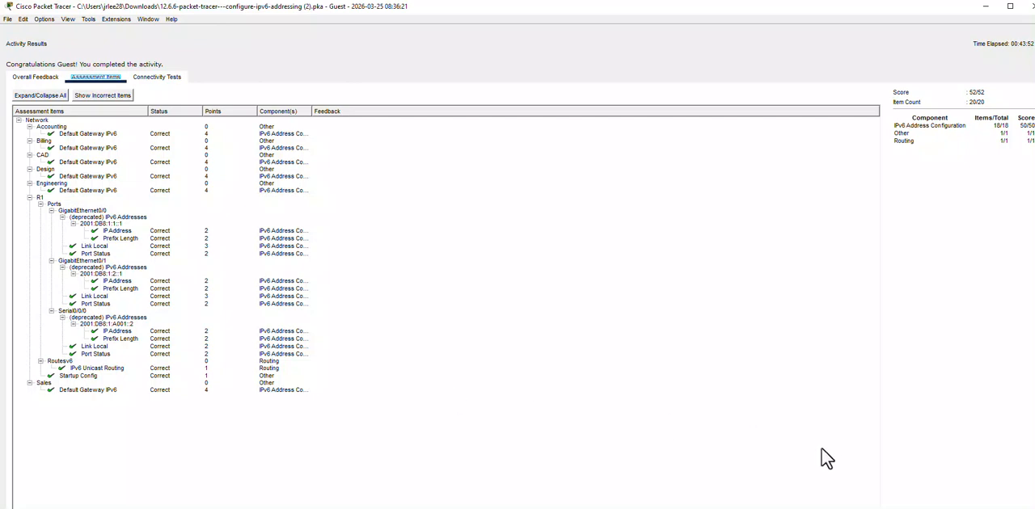
{"action": "left_click", "coordinate": [570, 507]}
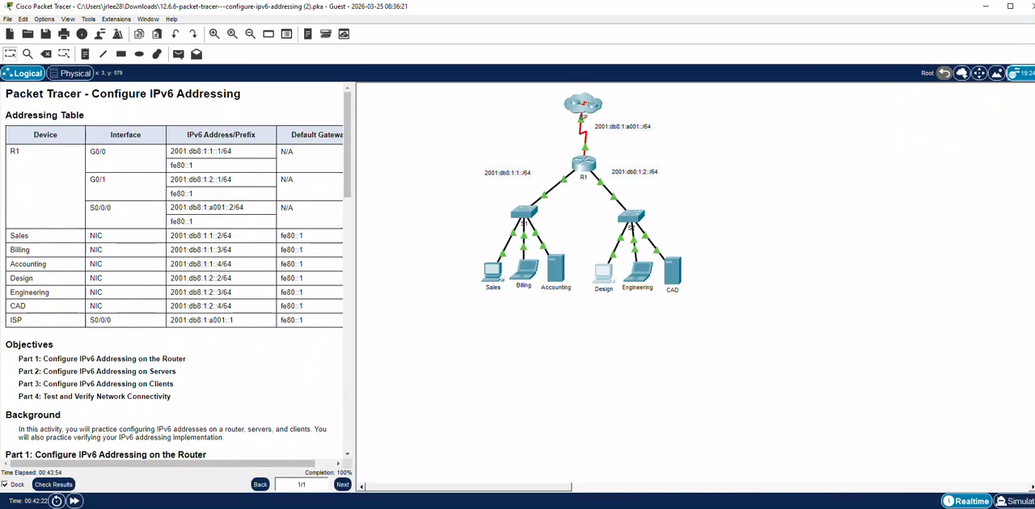